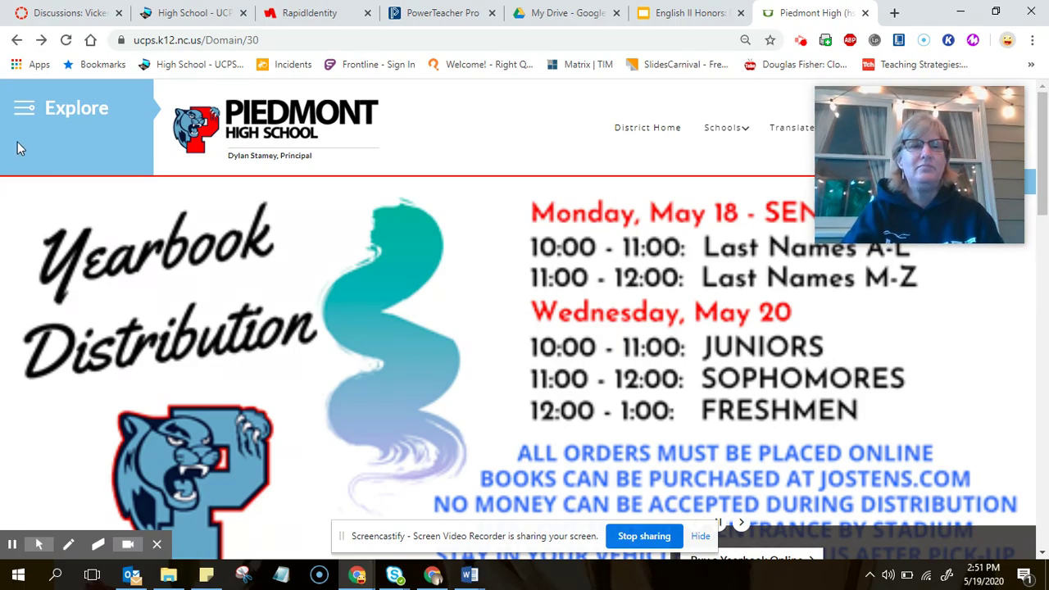
Step: Go to the Media Center page listed among the academic resources on the Piedmont High School website
left_click(26, 109)
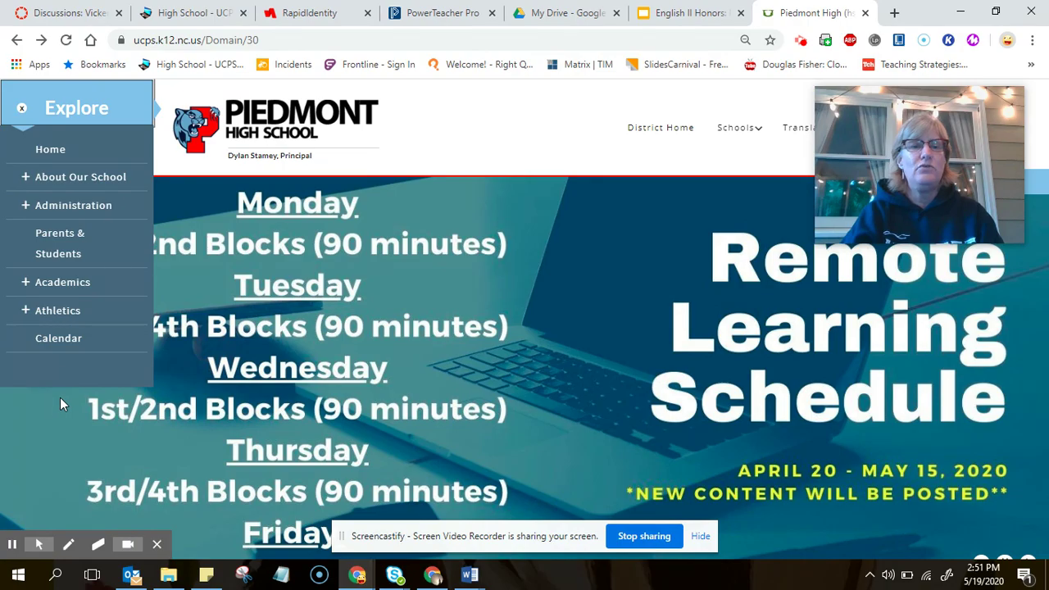
left_click(60, 283)
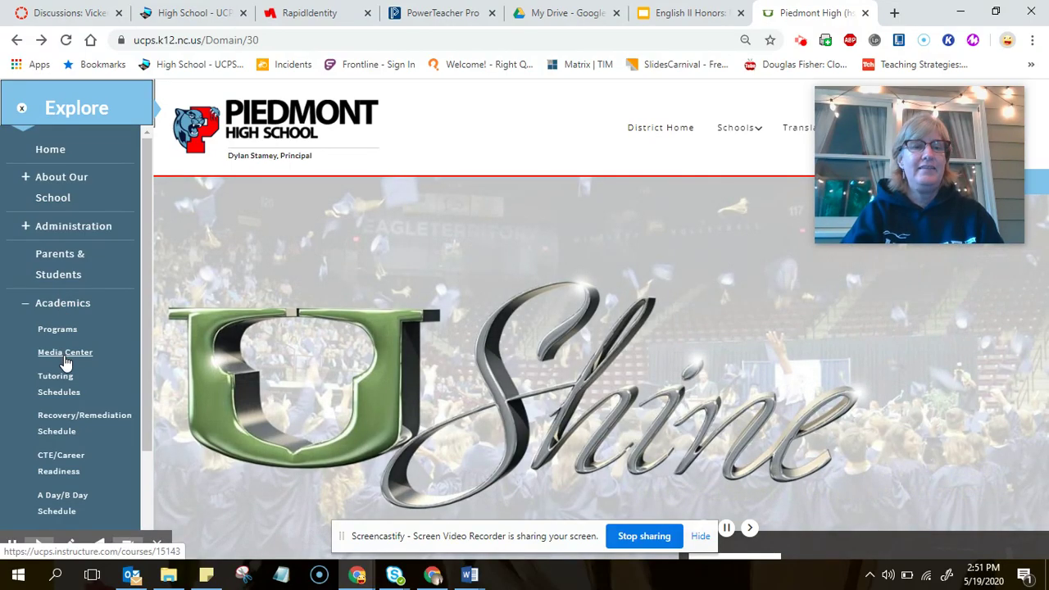
left_click(65, 359)
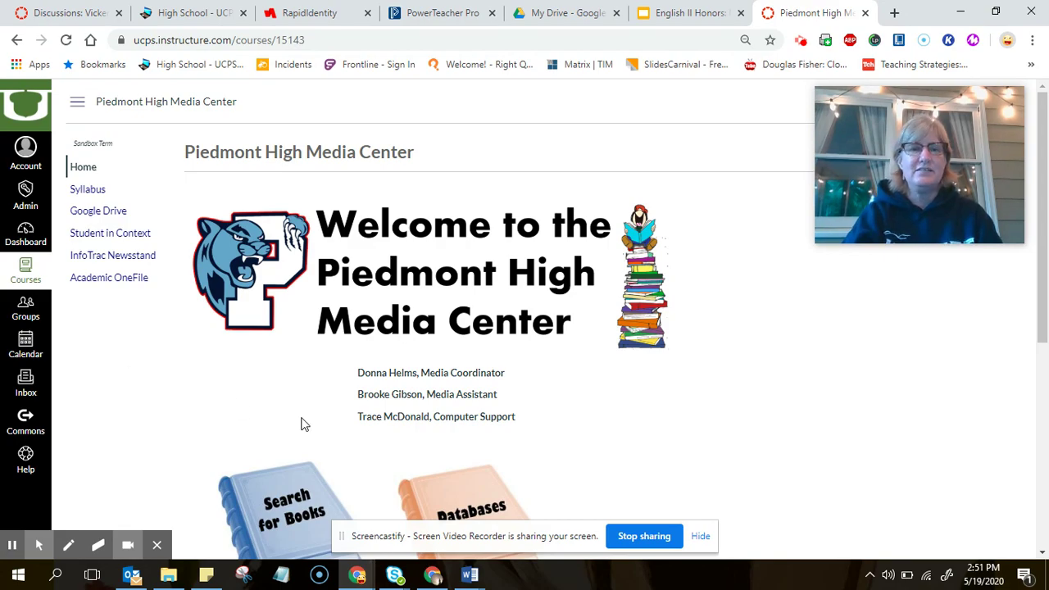
Step: Look over the Media Center resources and open the Databases page for research
scroll(746, 404, "down", 3)
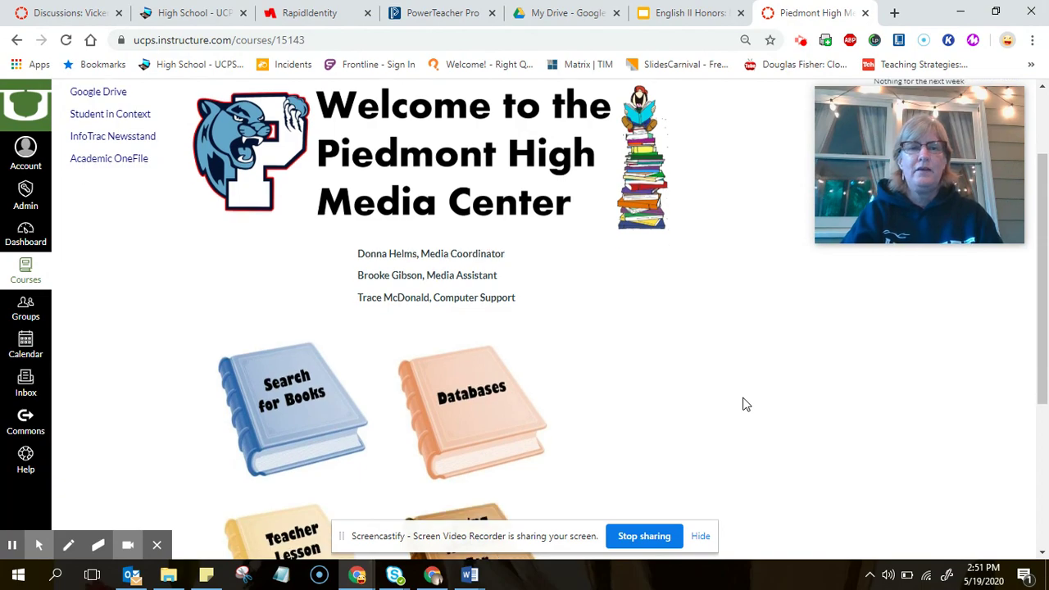
scroll(745, 404, "up", 1)
scroll(746, 404, "down", 8)
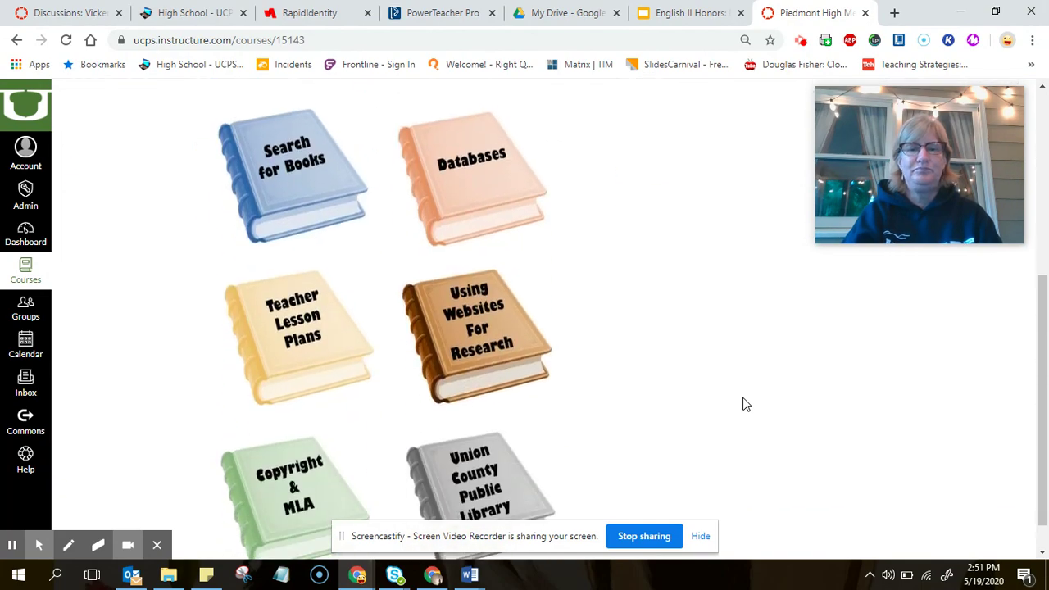
scroll(746, 404, "up", 7)
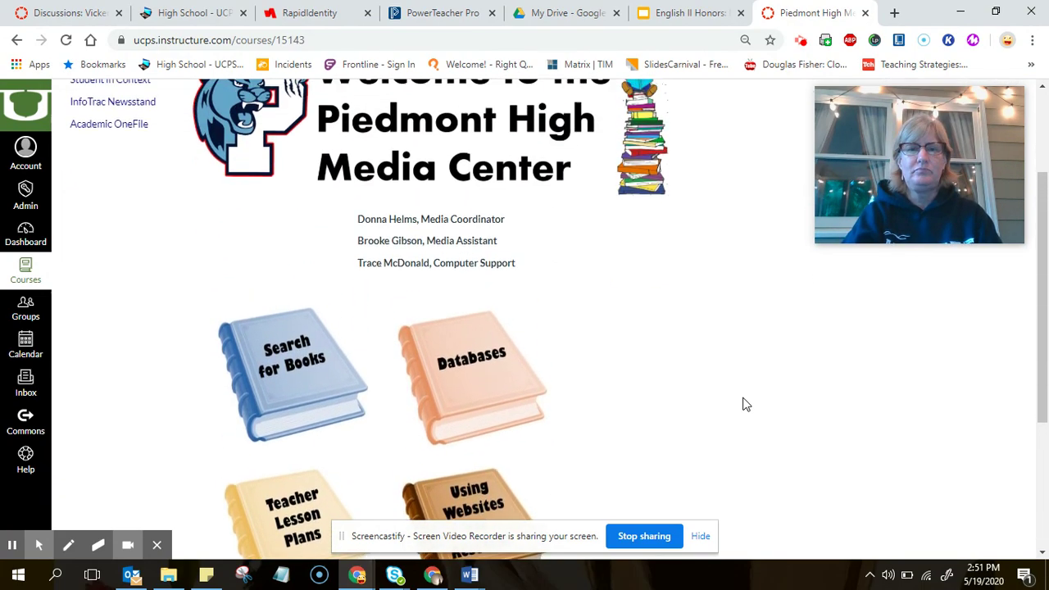
left_click(497, 407)
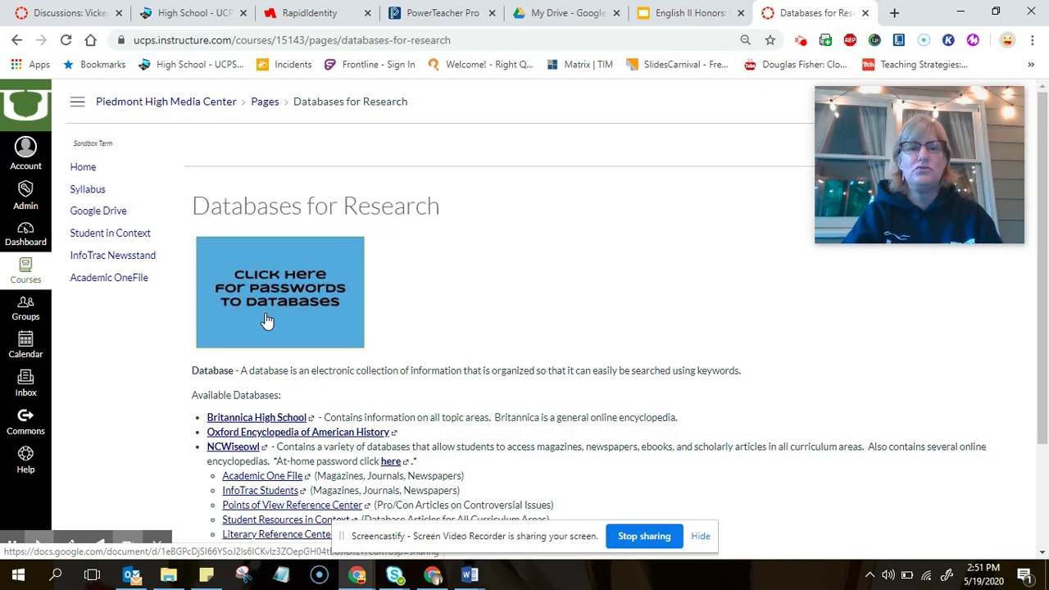
Step: Open the document with the at-home database passwords, review its entries and highlight the NCWiseowl at-home password
scroll(434, 287, "down", 3)
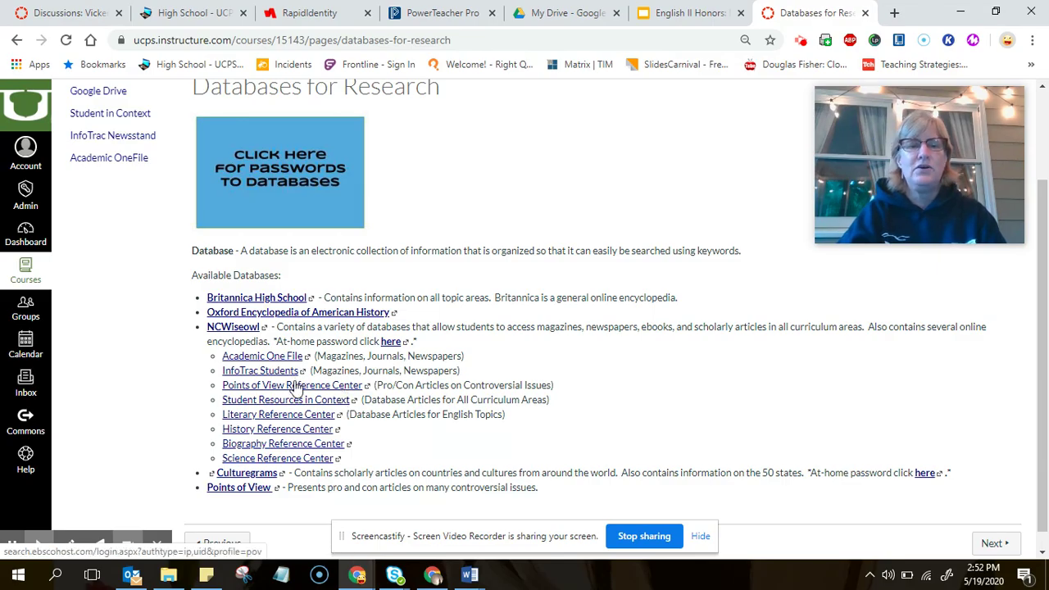
left_click(316, 190)
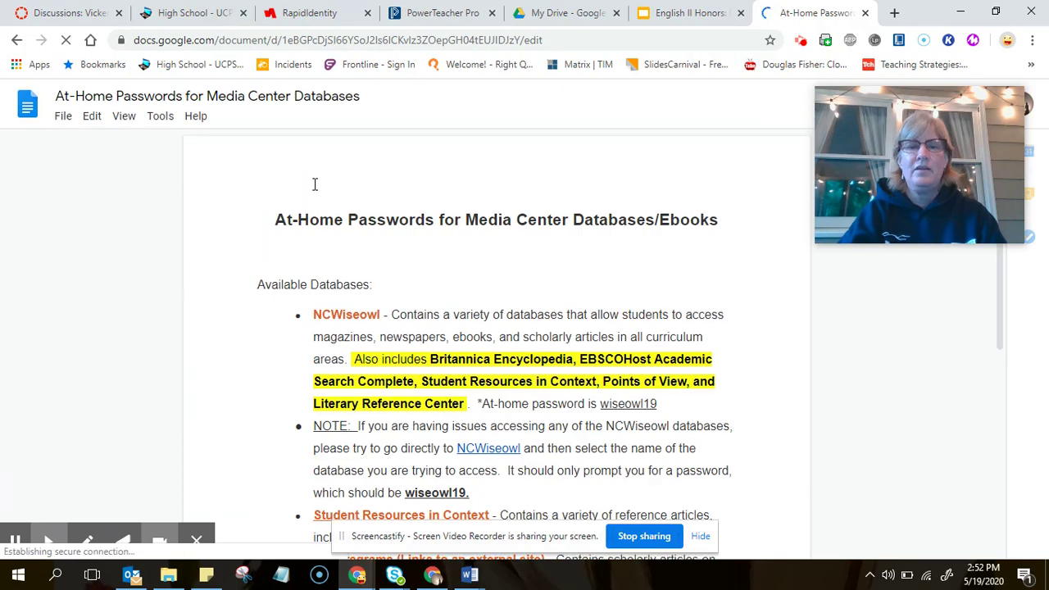
scroll(777, 374, "down", 2)
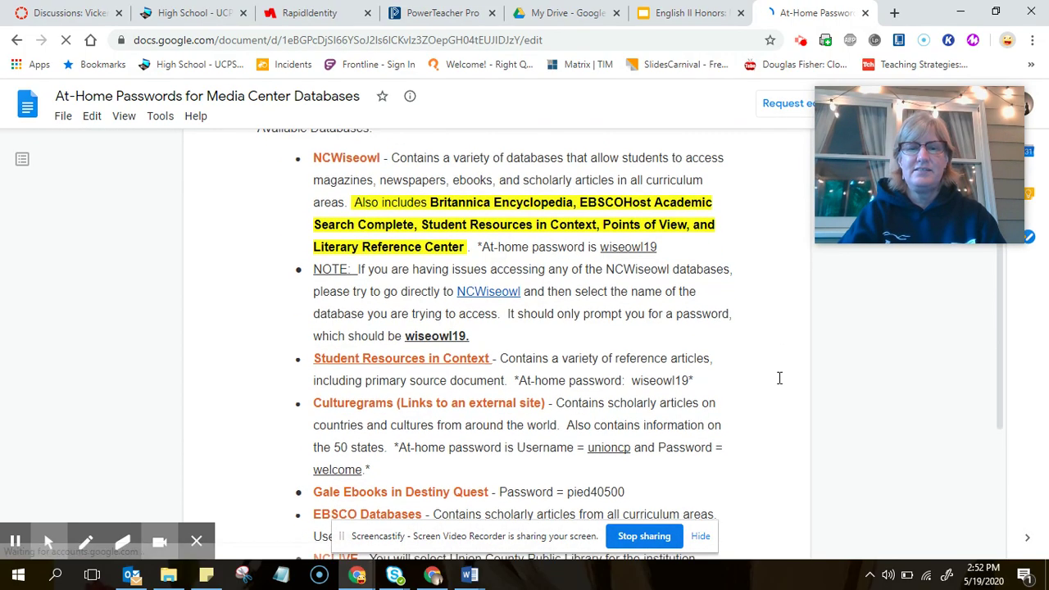
scroll(779, 378, "down", 3)
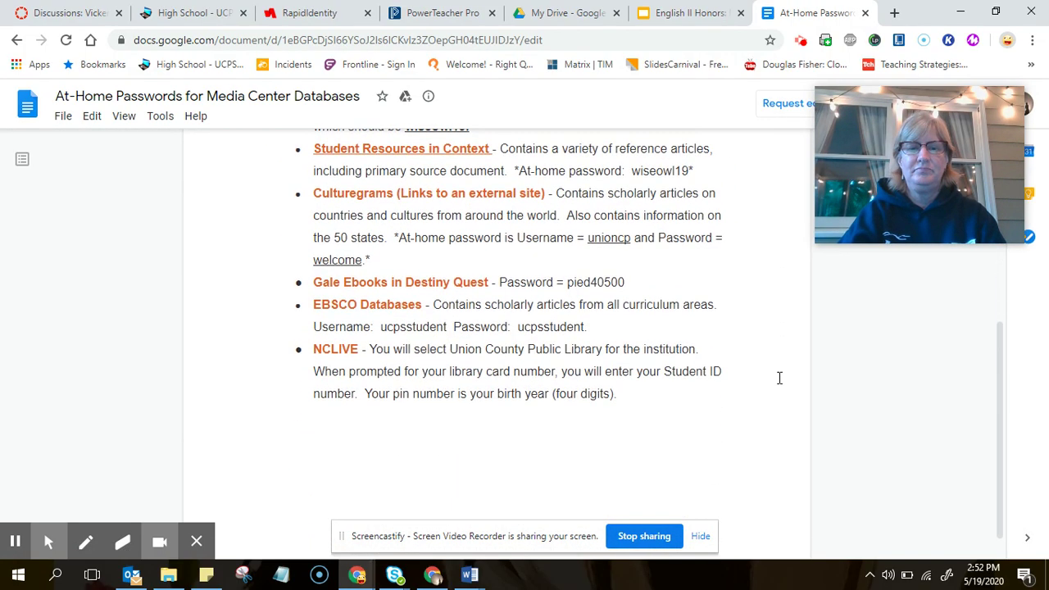
scroll(779, 378, "up", 2)
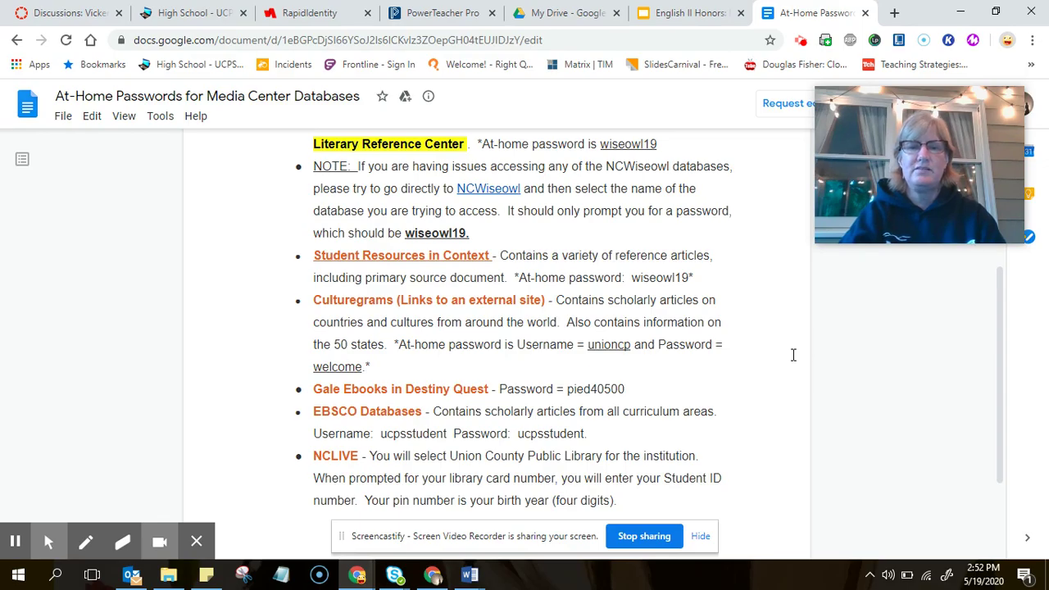
scroll(793, 355, "up", 3)
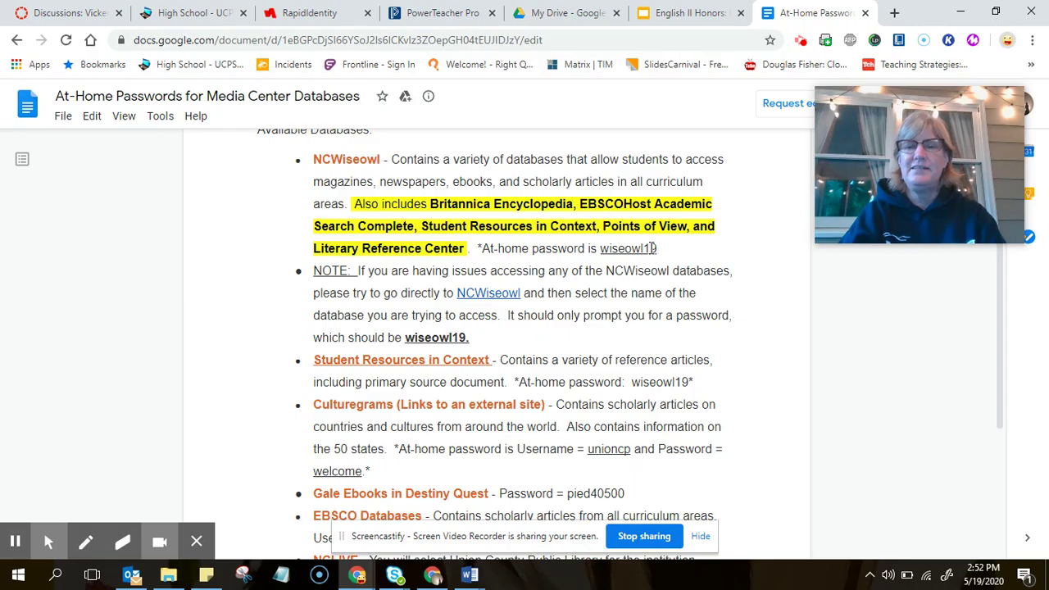
left_click_drag(601, 247, 660, 248)
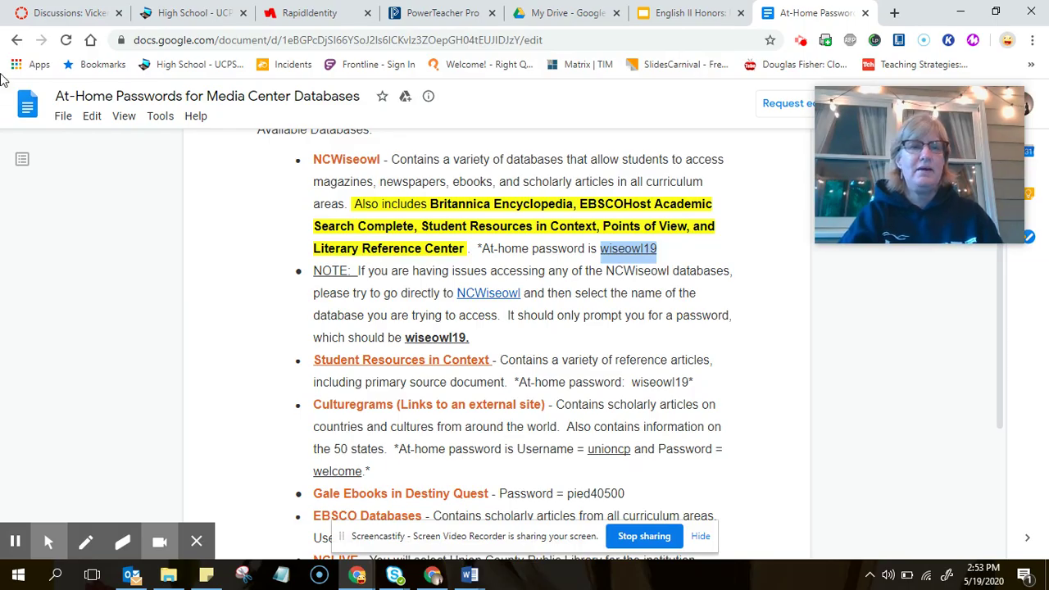
Step: Return to the databases list, open Points of View Reference Center and search it for "community college"
left_click(17, 41)
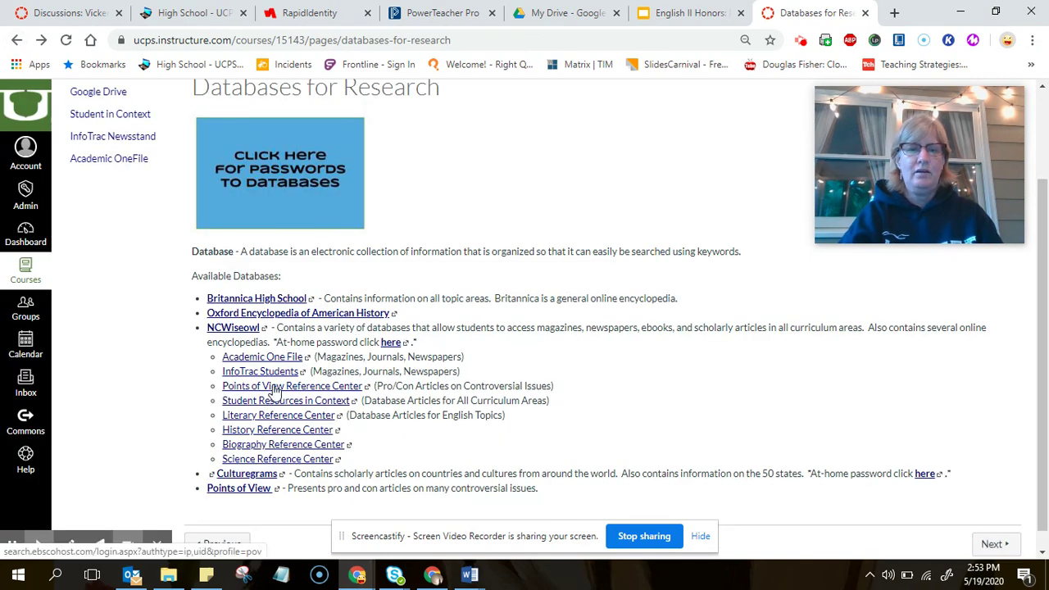
left_click(276, 396)
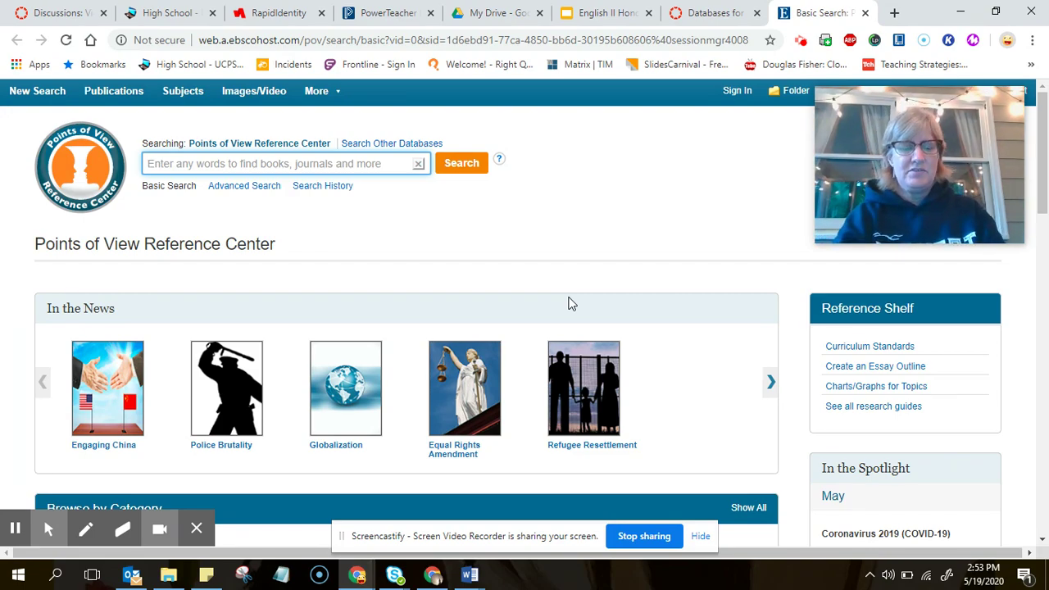
type("communit")
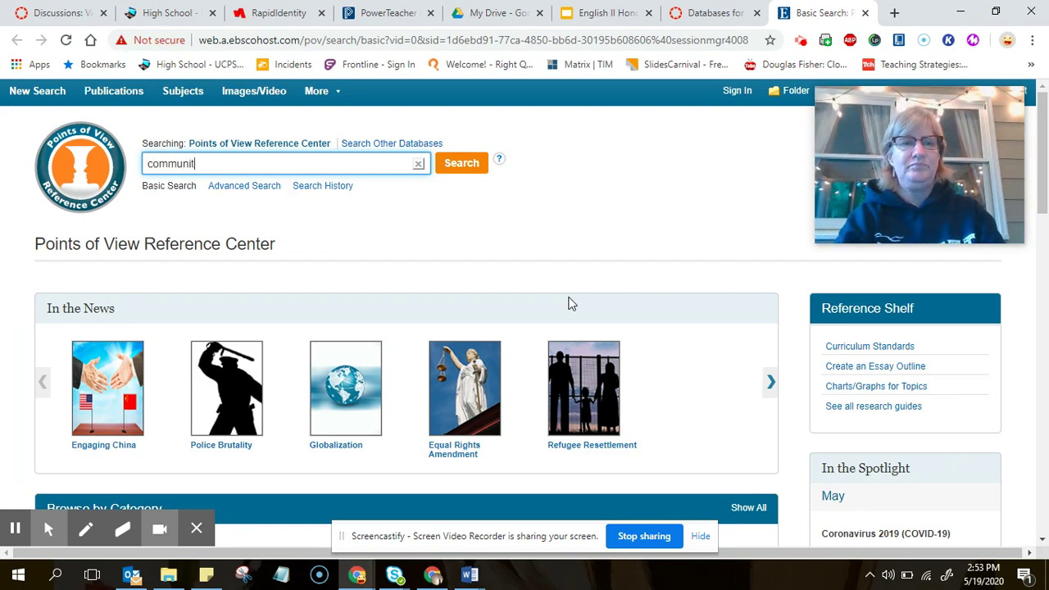
type("y college")
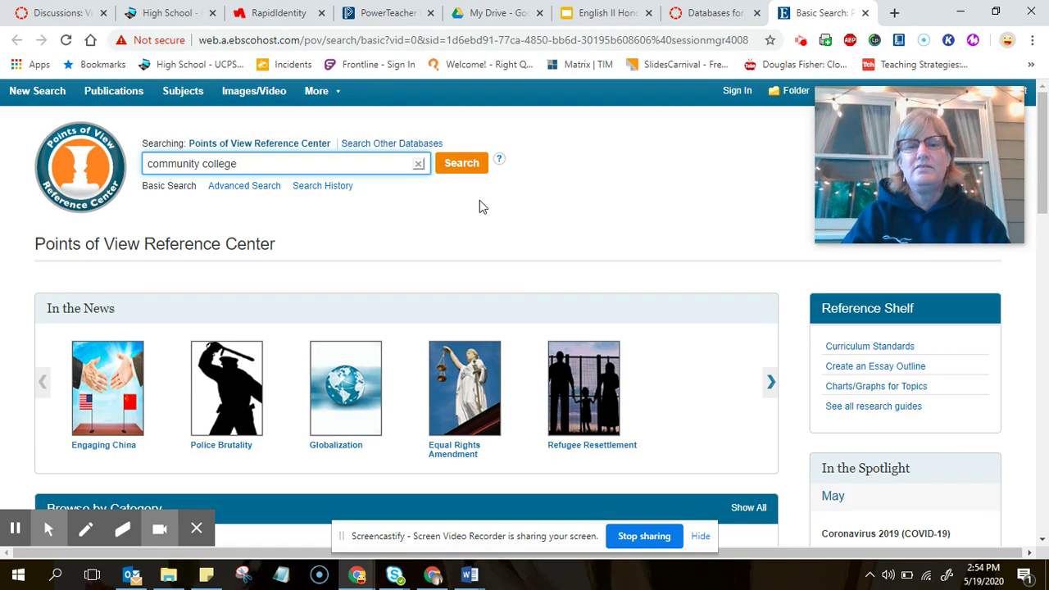
left_click(463, 168)
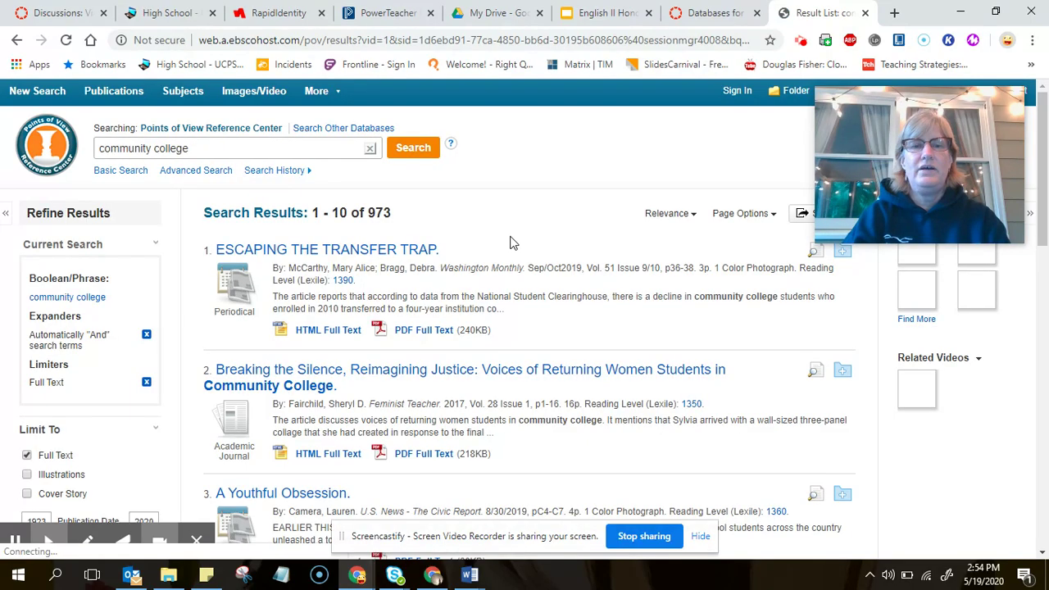
Step: Open the result "Don't Let Prestige Bias Keep You From Applying to Community Colleges" as HTML full text and skim the whole article
scroll(509, 242, "down", 1)
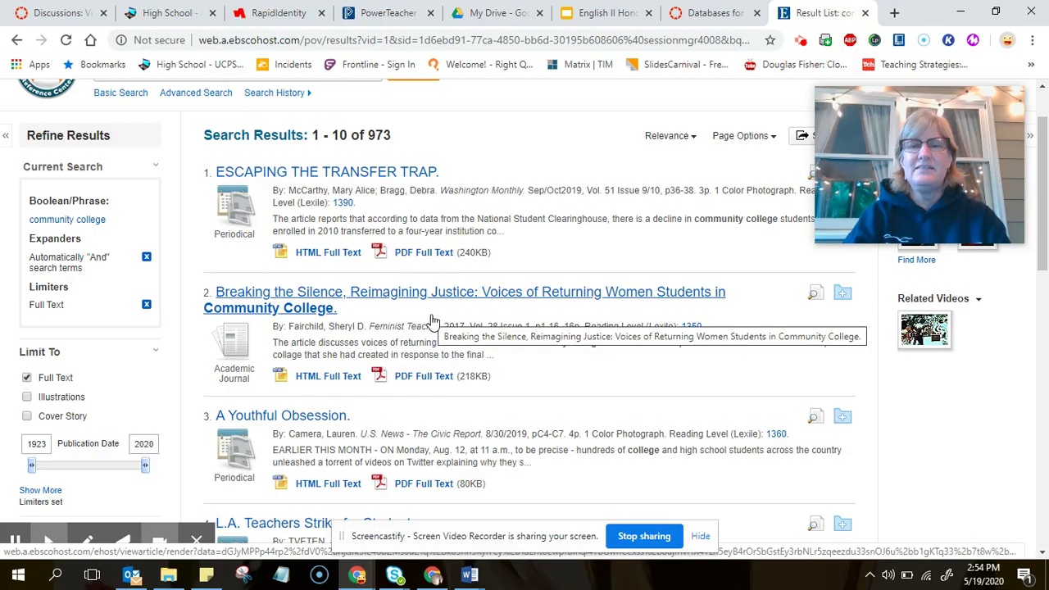
scroll(557, 393, "down", 2)
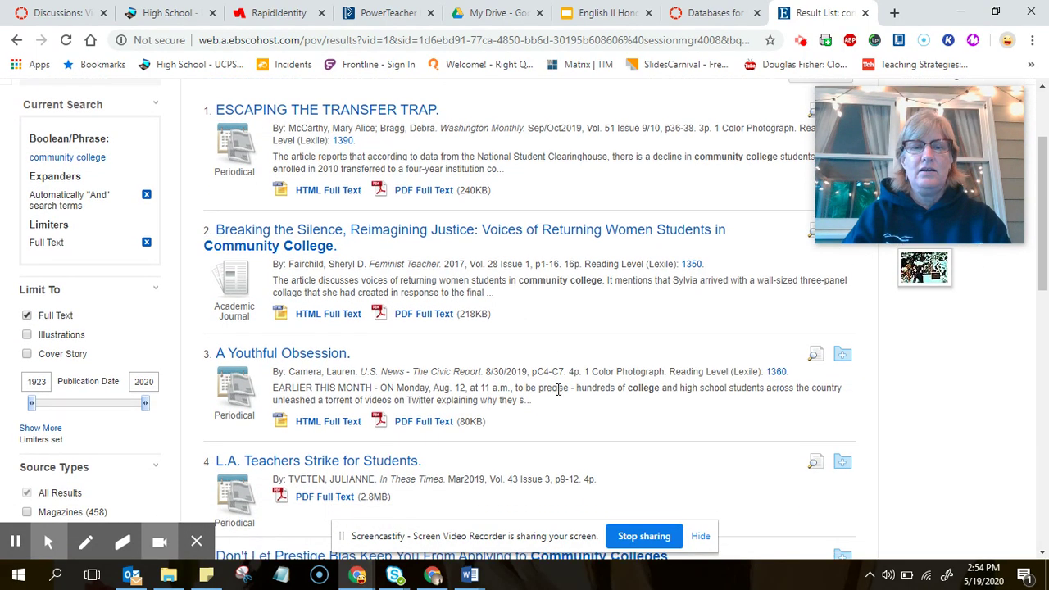
scroll(557, 396, "down", 3)
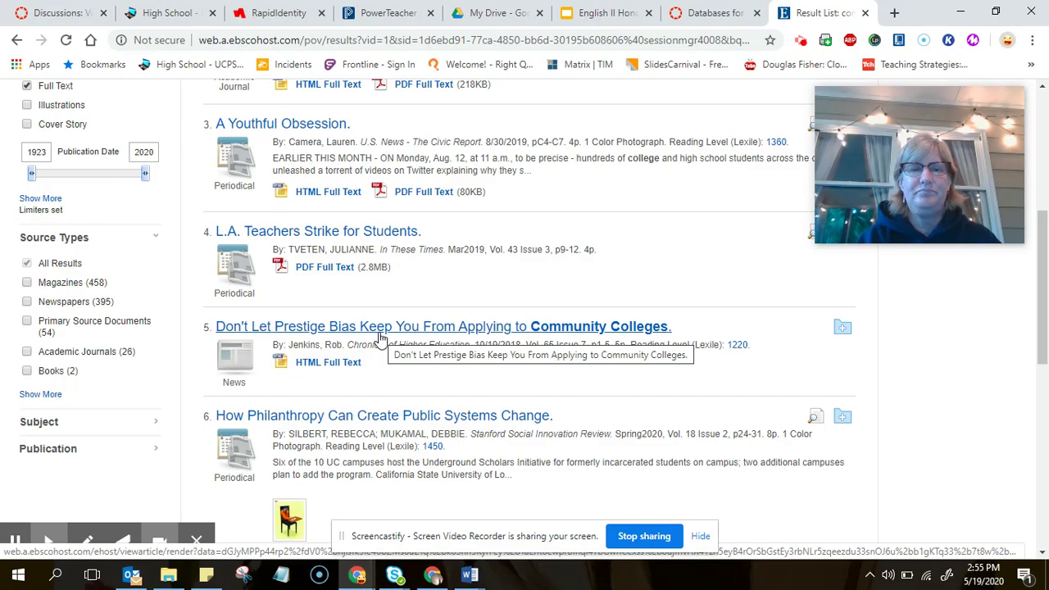
left_click(377, 332)
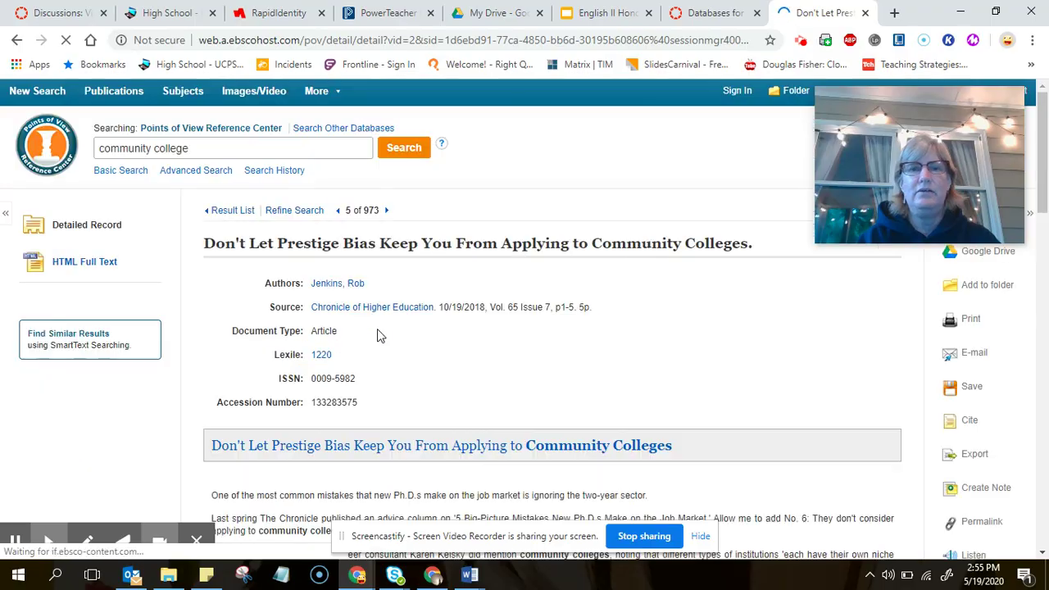
left_click(88, 270)
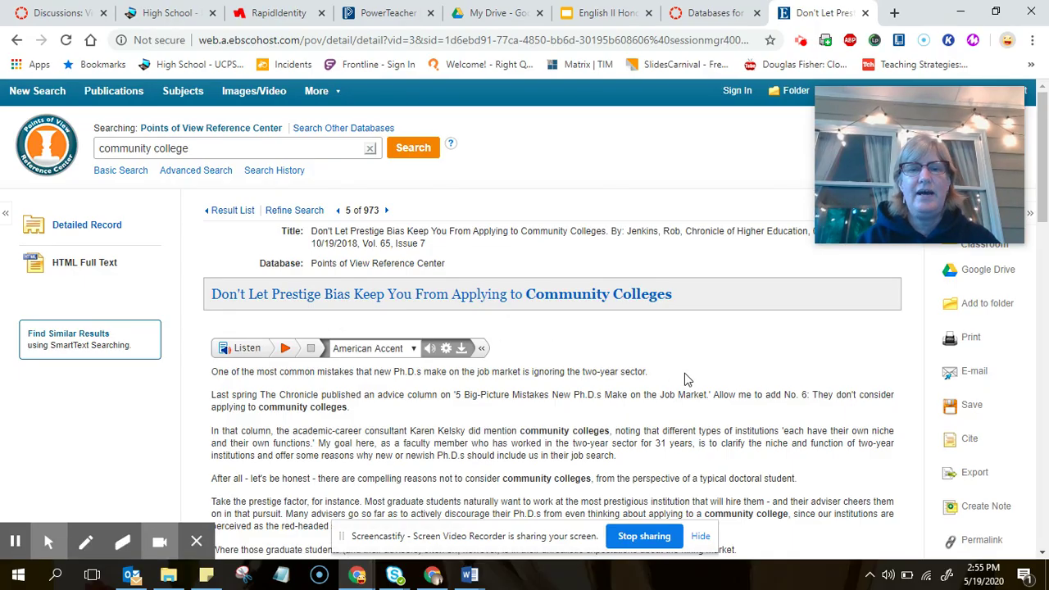
scroll(686, 378, "down", 2)
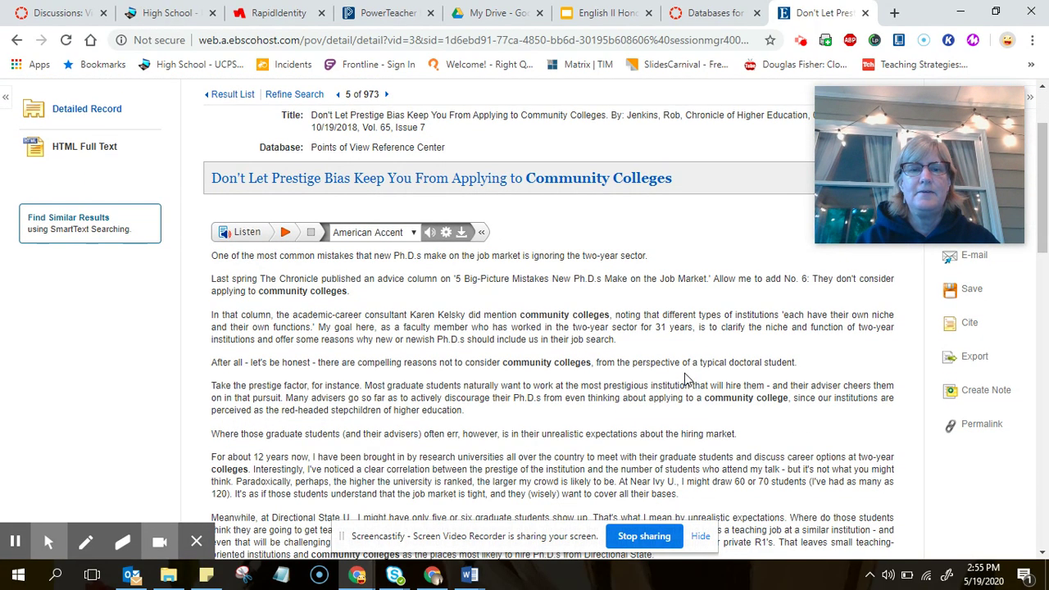
scroll(684, 372, "down", 3)
scroll(686, 373, "down", 15)
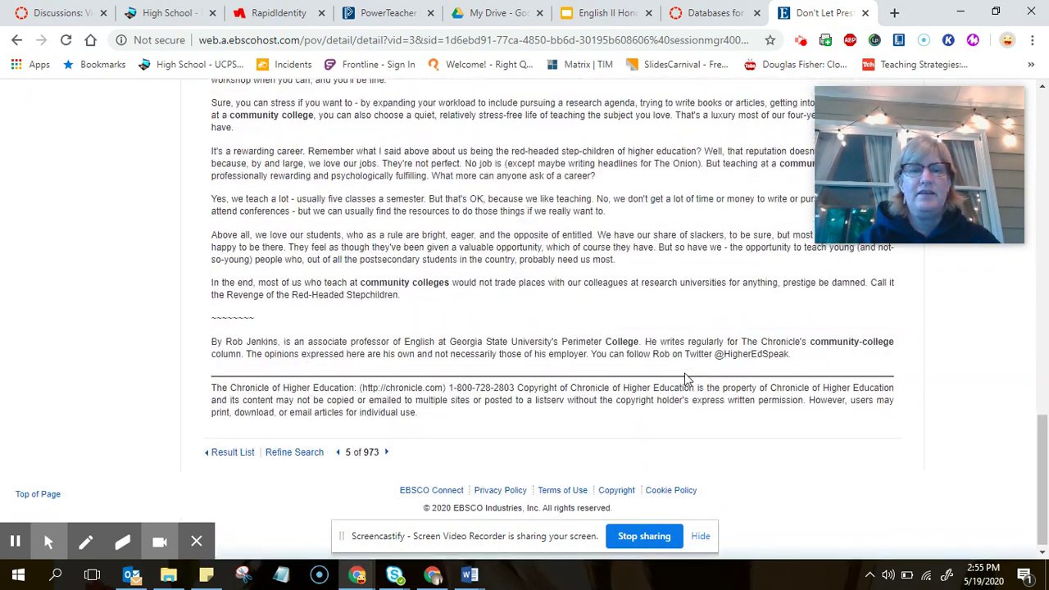
scroll(687, 375, "up", 5)
scroll(686, 379, "up", 15)
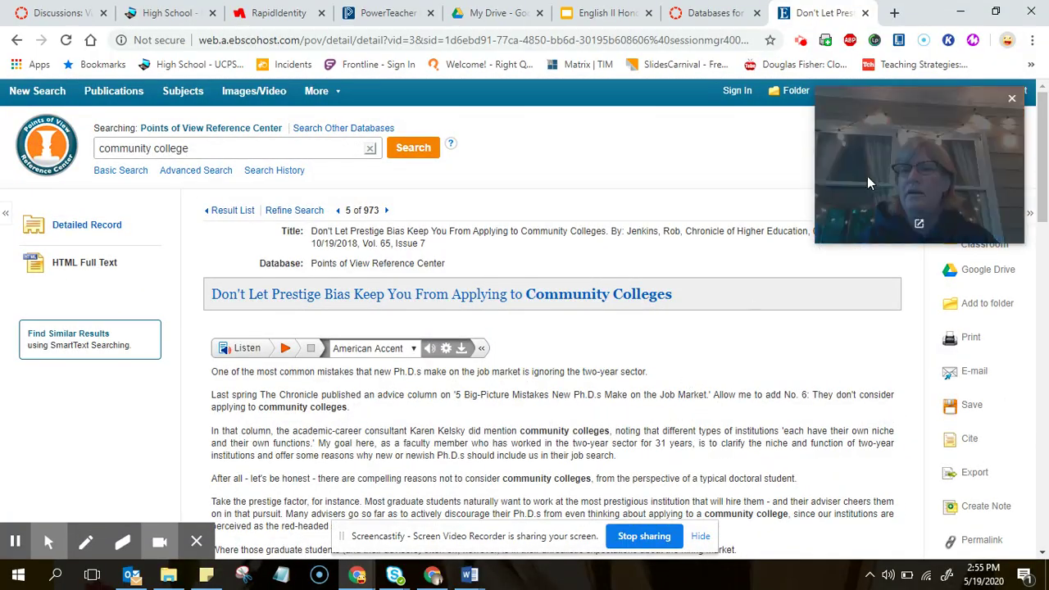
Step: Bring up the article's citation formats and select the complete MLA Works Cited entry
left_click_drag(910, 110, 108, 106)
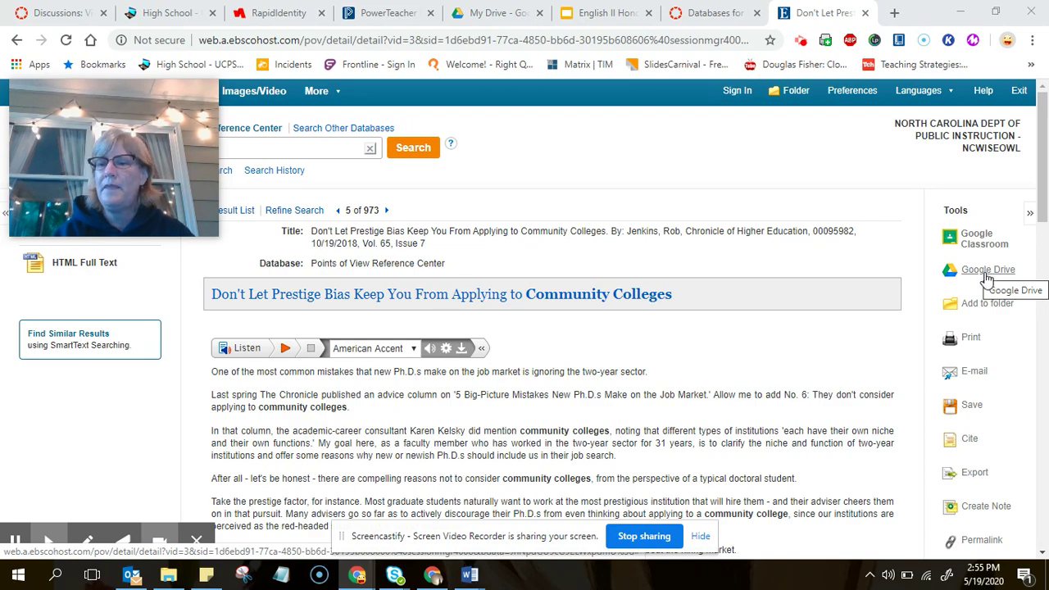
scroll(918, 289, "down", 1)
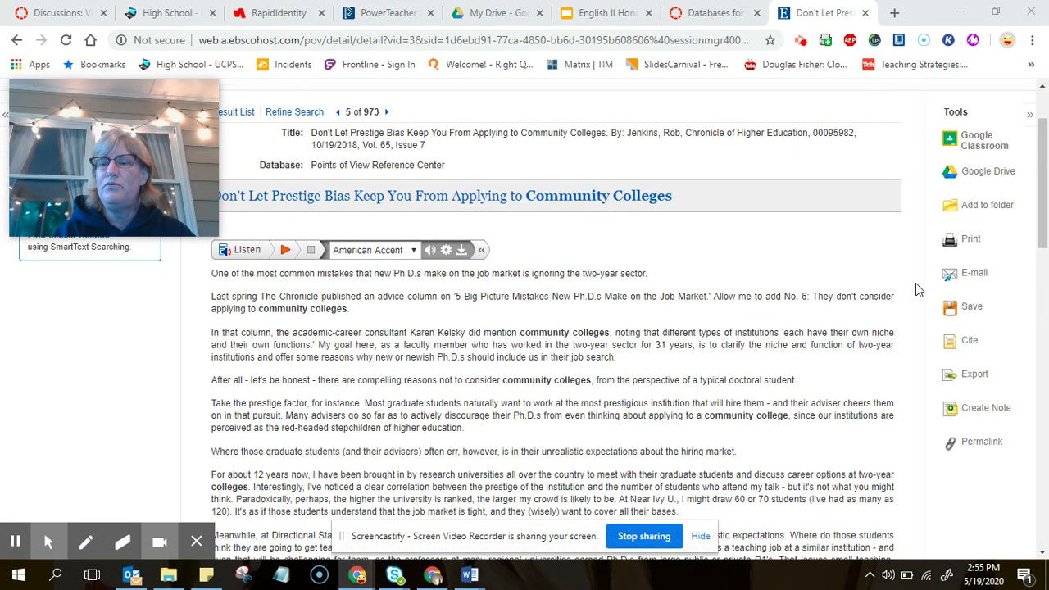
left_click(971, 349)
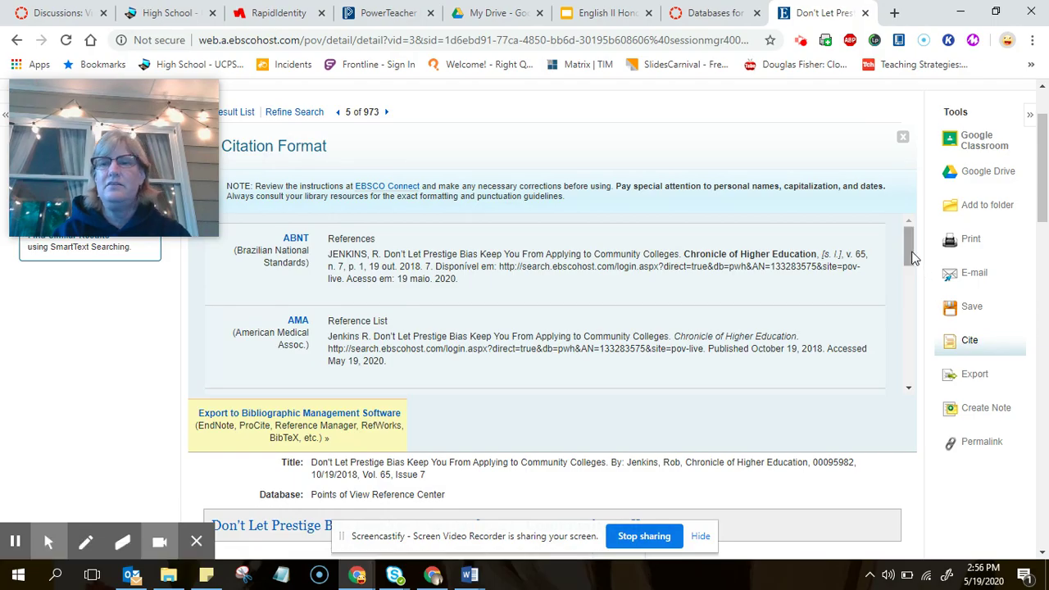
left_click(909, 254)
left_click_drag(932, 232, 939, 361)
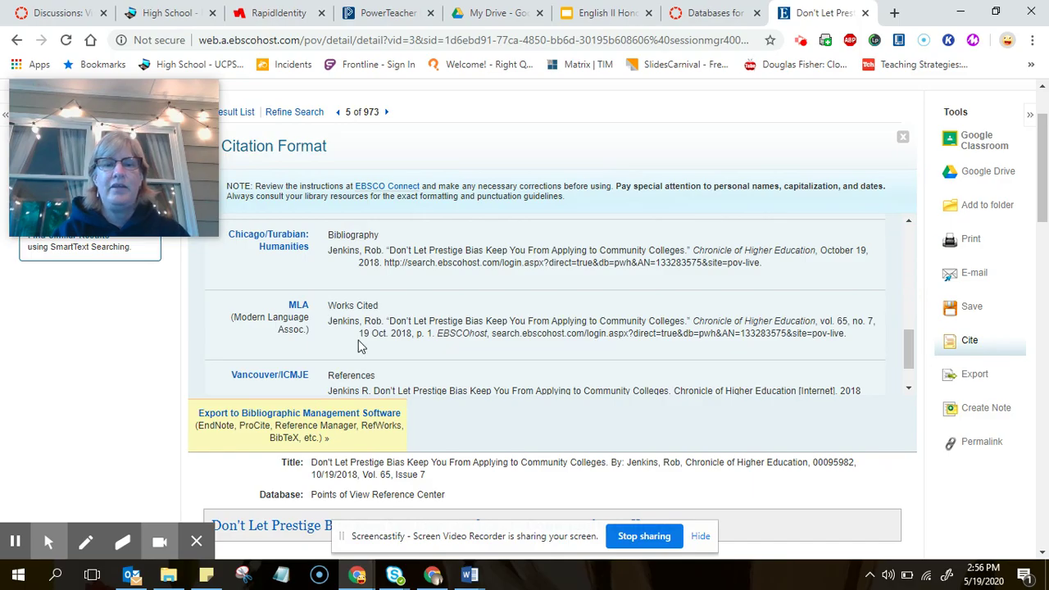
left_click_drag(330, 322, 852, 342)
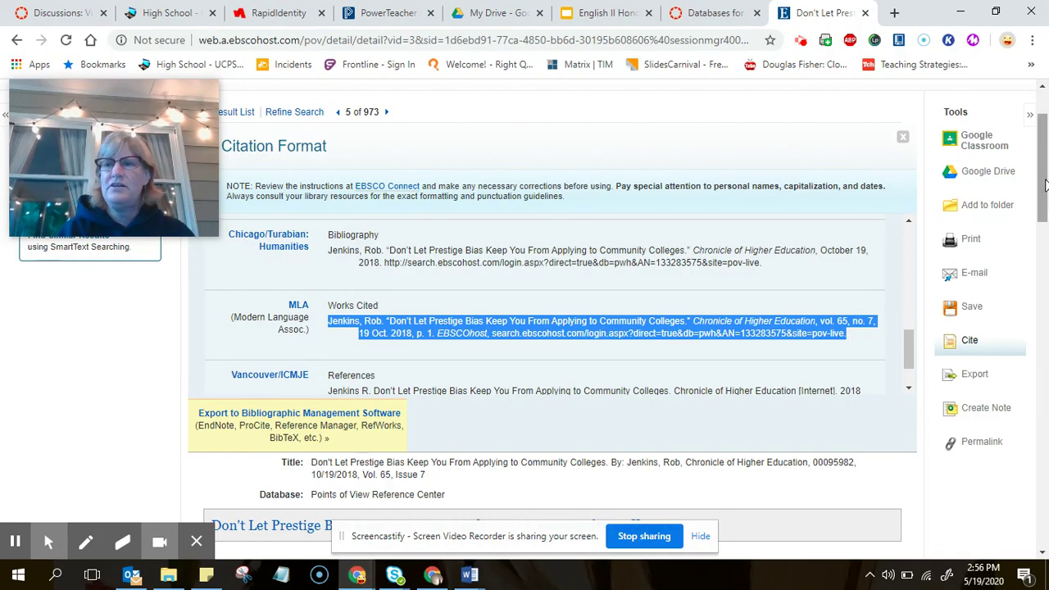
Step: Look through the article text below the citations and return to the Citation Format section
left_click_drag(1042, 180, 1045, 277)
left_click_drag(1047, 278, 1045, 283)
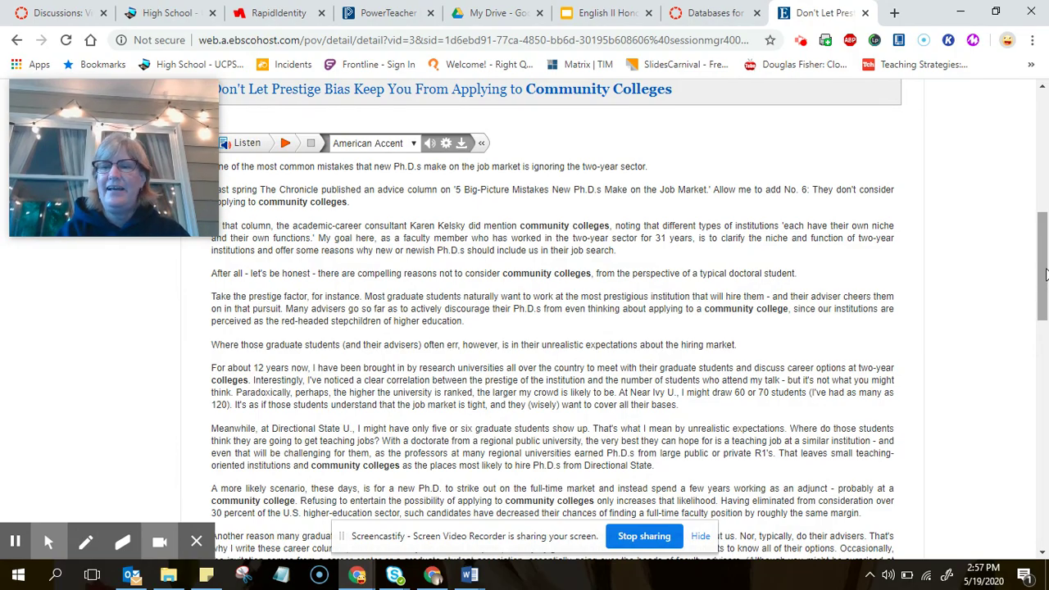
left_click(1042, 275)
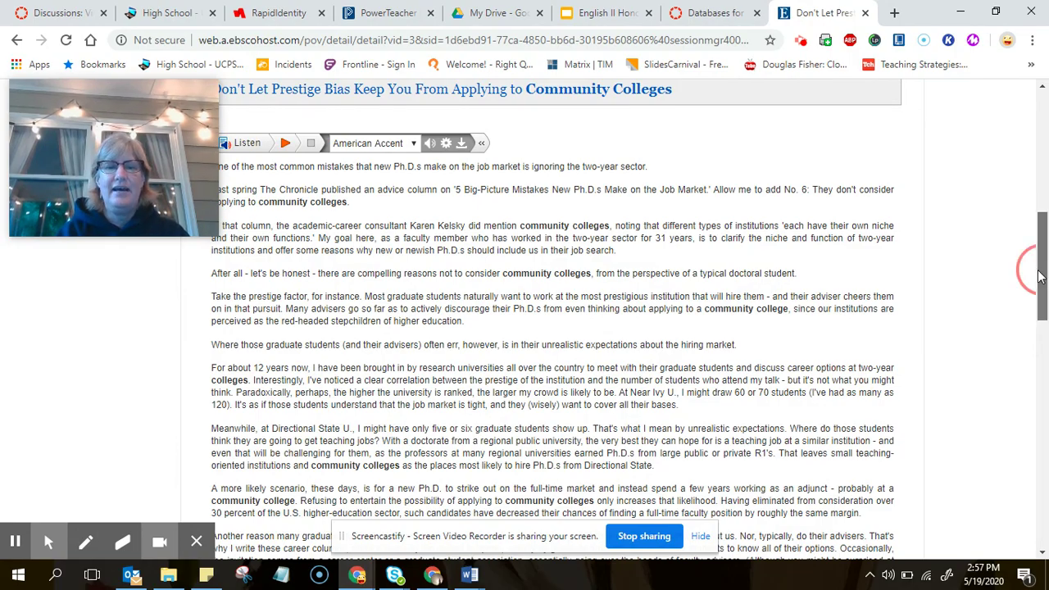
left_click_drag(1041, 276, 1043, 106)
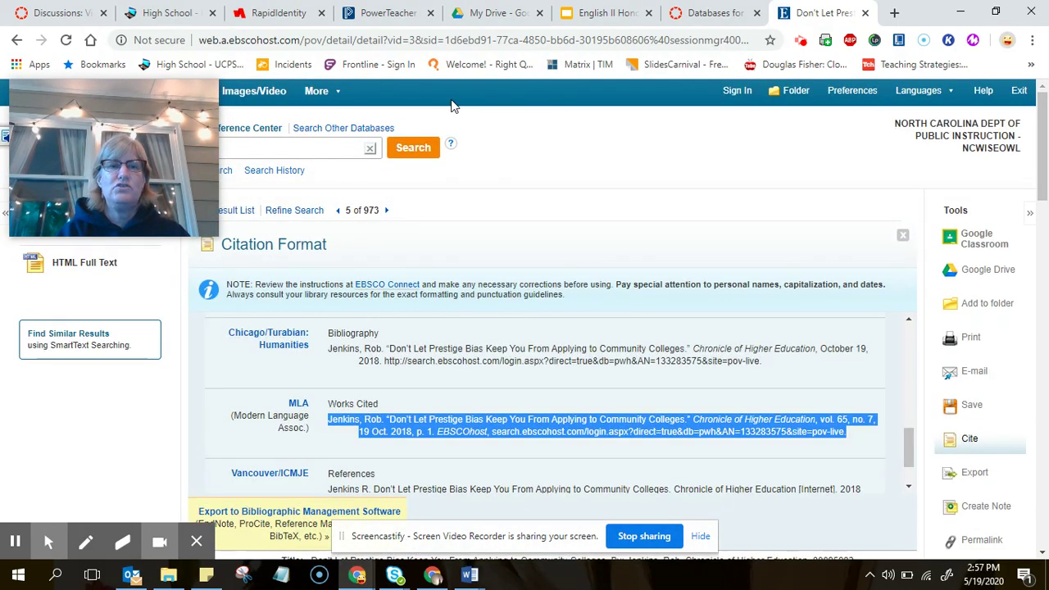
Step: Return from the article's citation to the Points of View result list and look through the first page of community college results
left_click_drag(132, 106, 954, 131)
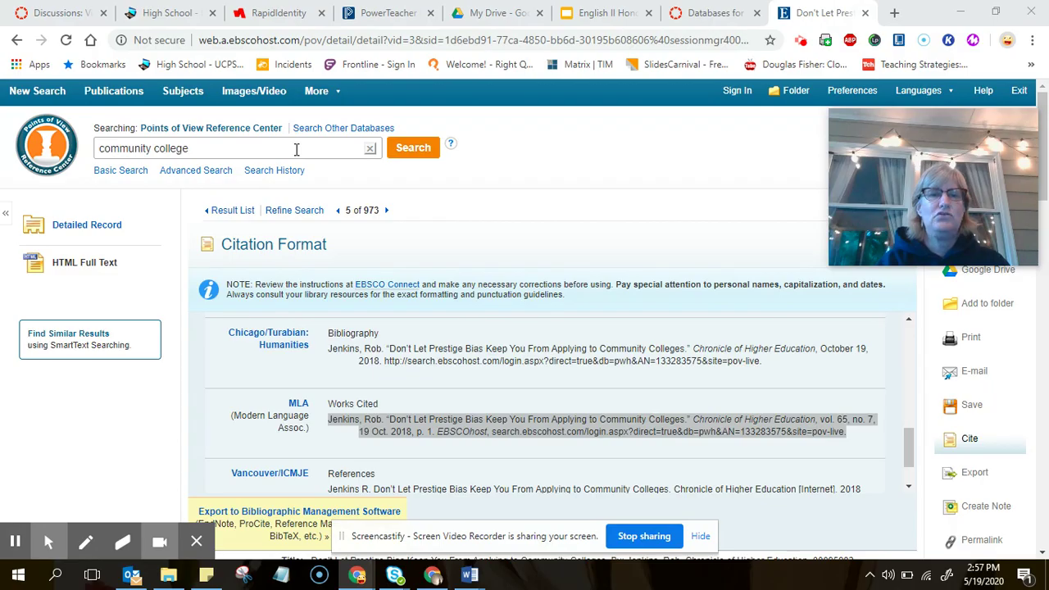
left_click(13, 41)
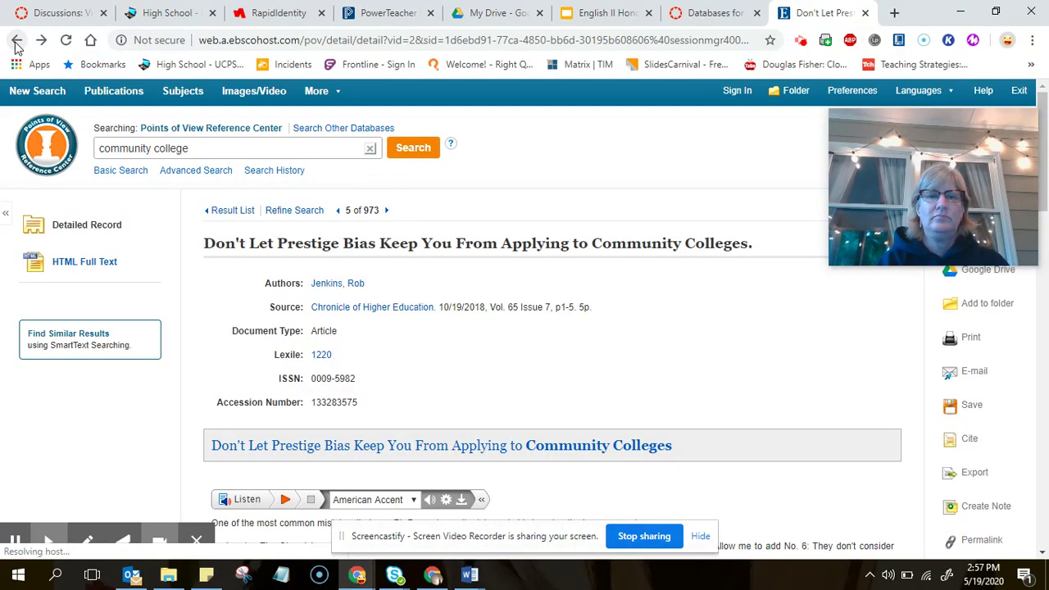
left_click(244, 212)
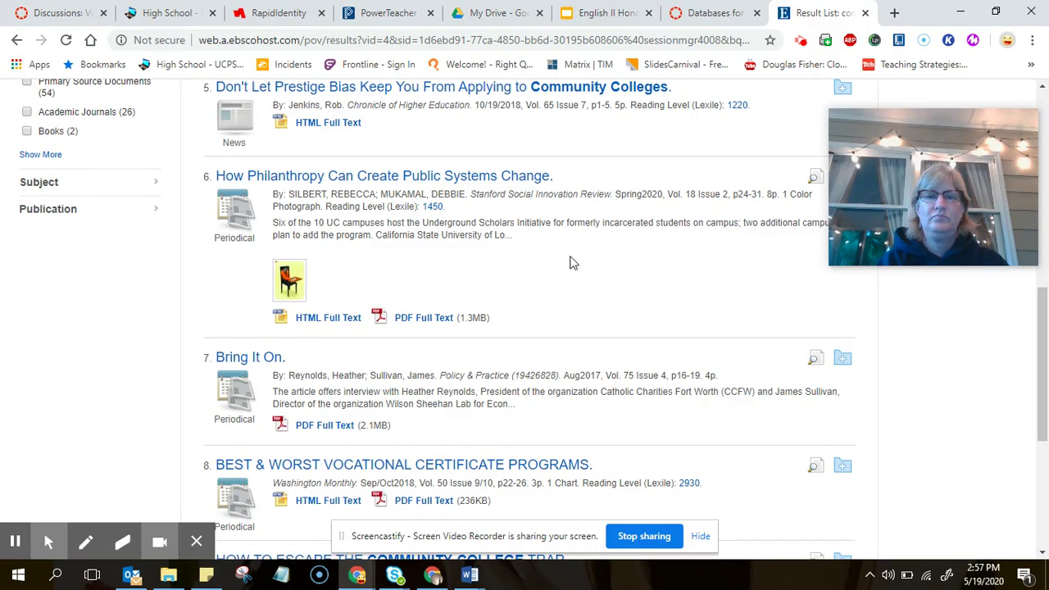
scroll(574, 262, "down", 4)
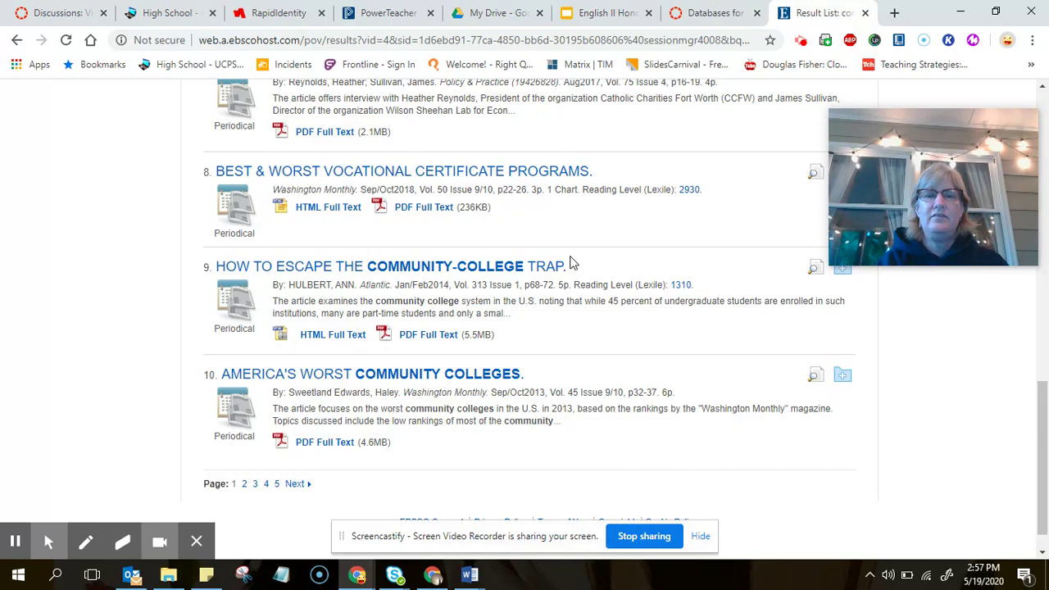
scroll(572, 262, "down", 1)
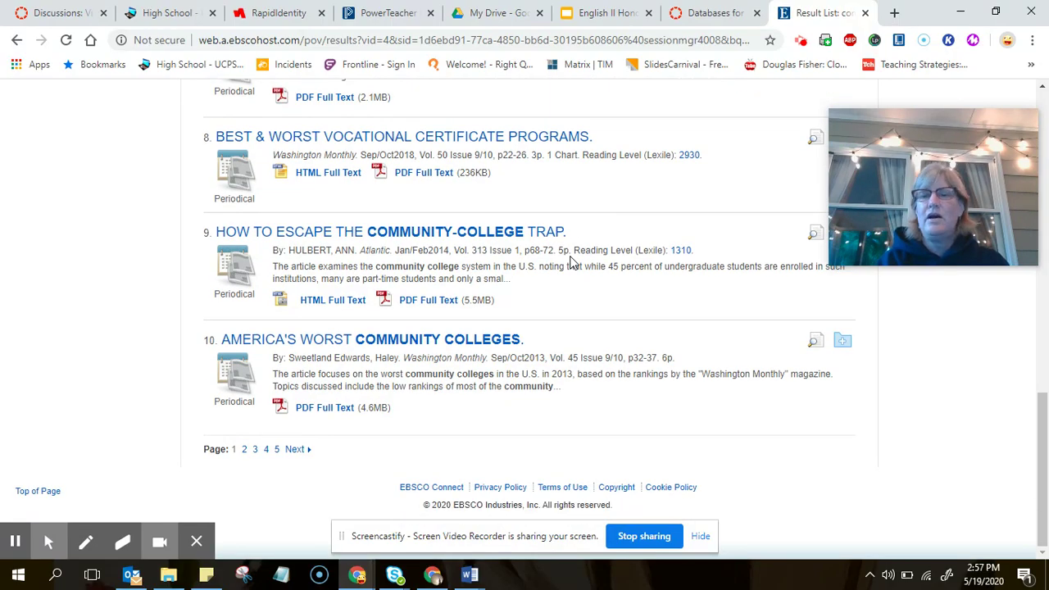
scroll(571, 262, "up", 1)
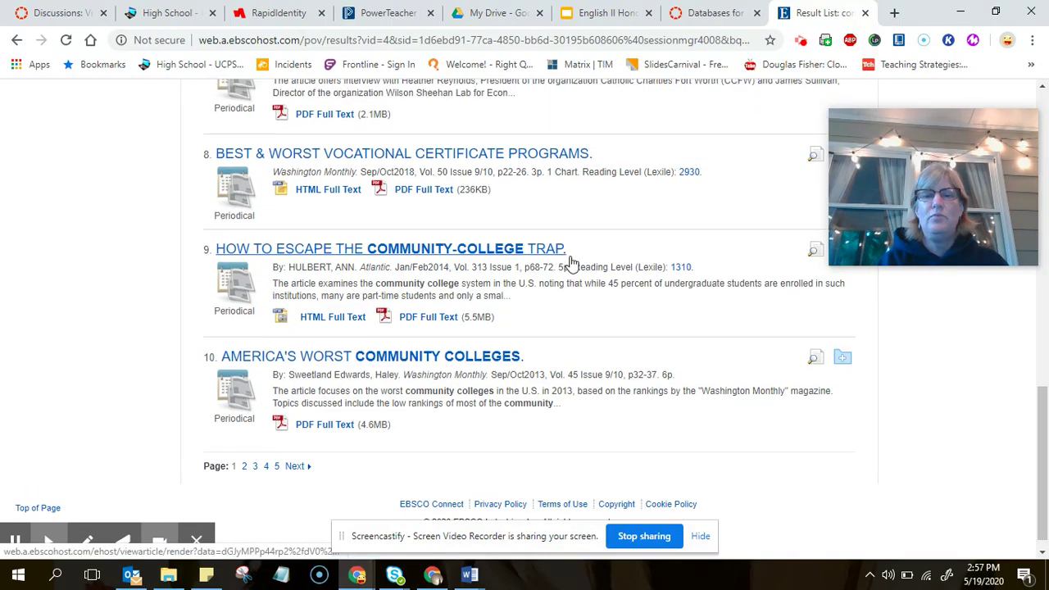
scroll(571, 262, "up", 8)
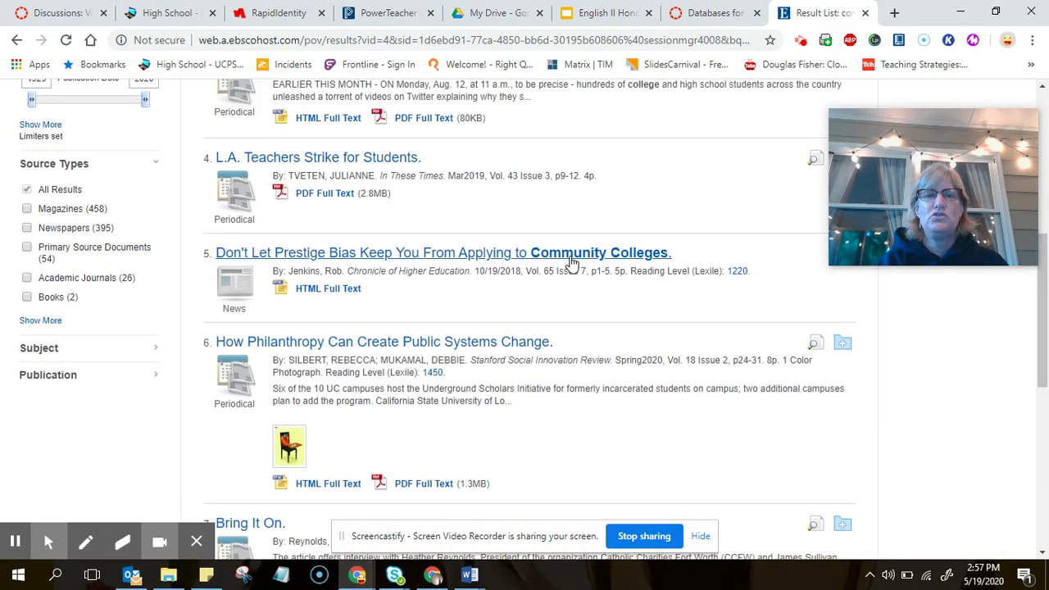
scroll(571, 263, "up", 3)
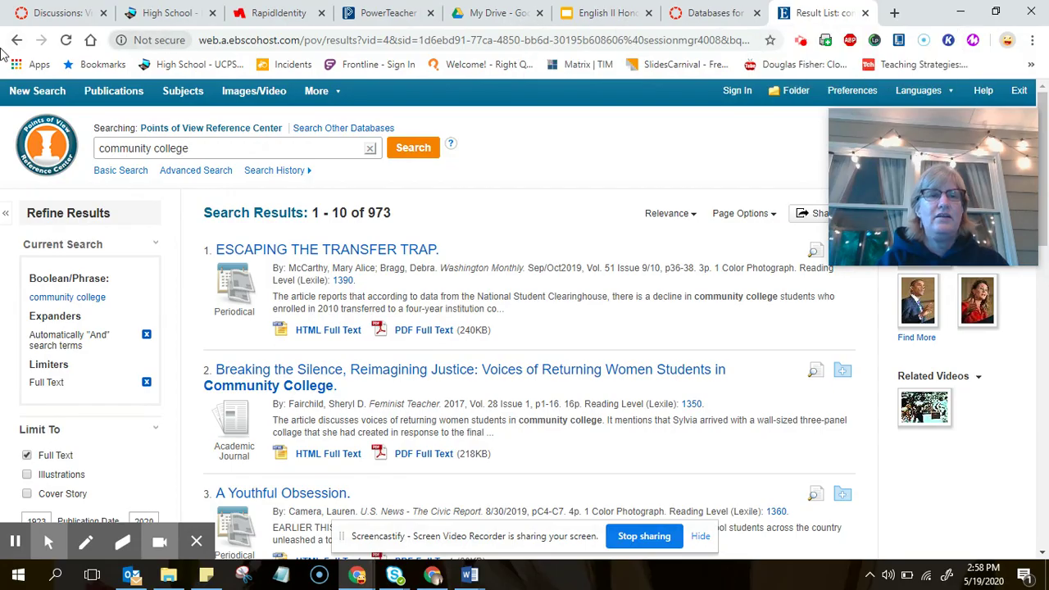
Step: Close the Points of View results, open Academic One File from the databases list and search for "community college"
left_click(865, 13)
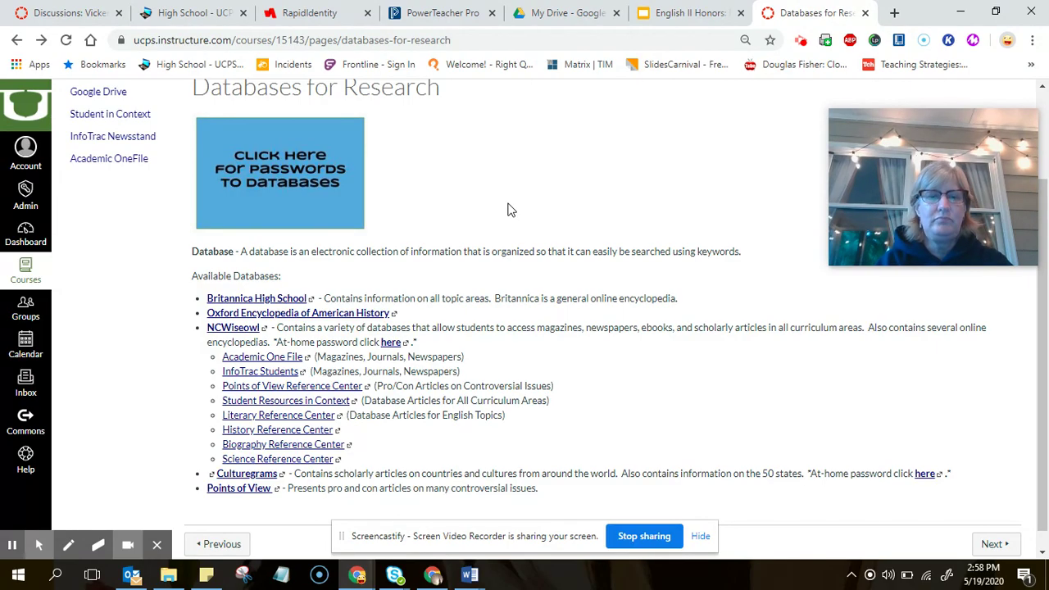
left_click(298, 360)
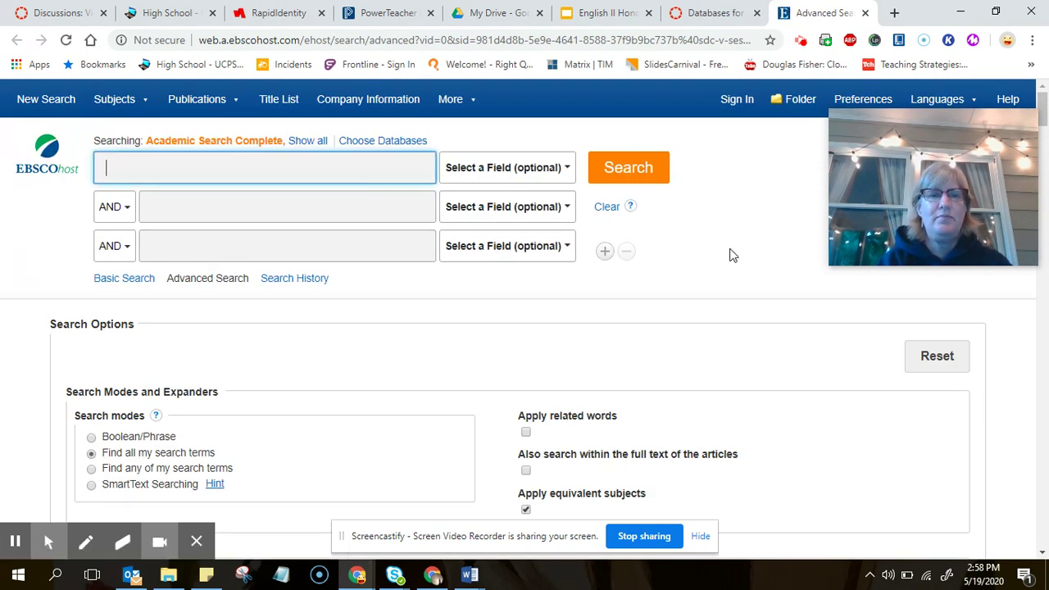
type("communi")
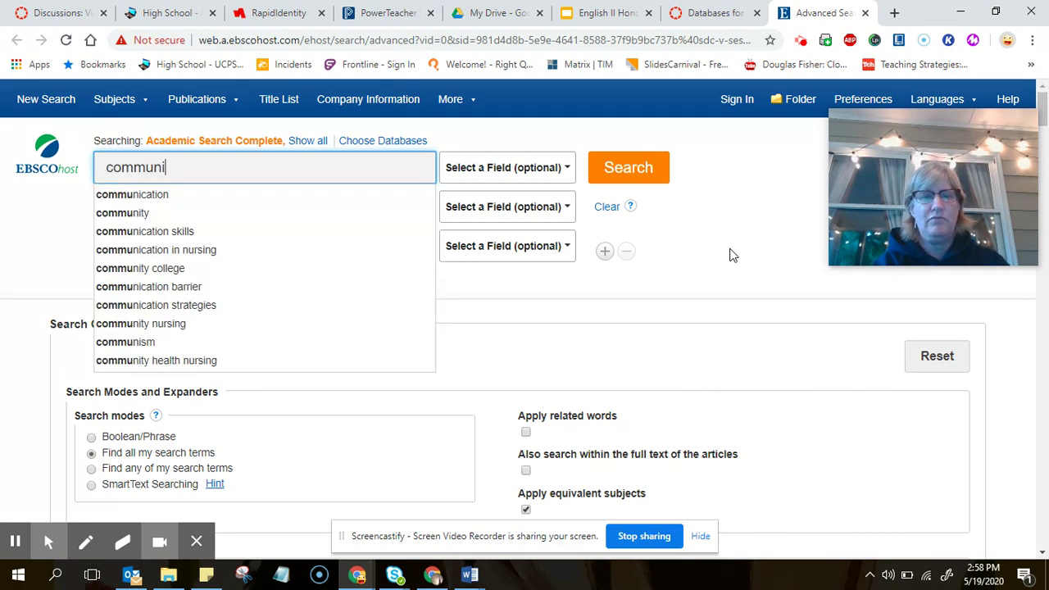
type("ty college")
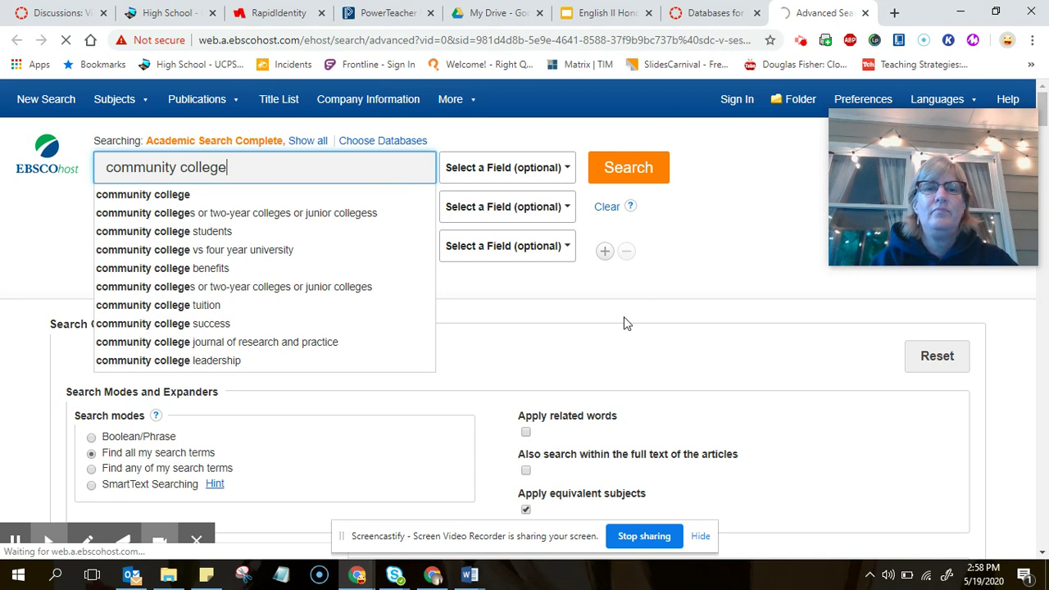
left_click(632, 207)
left_click(632, 174)
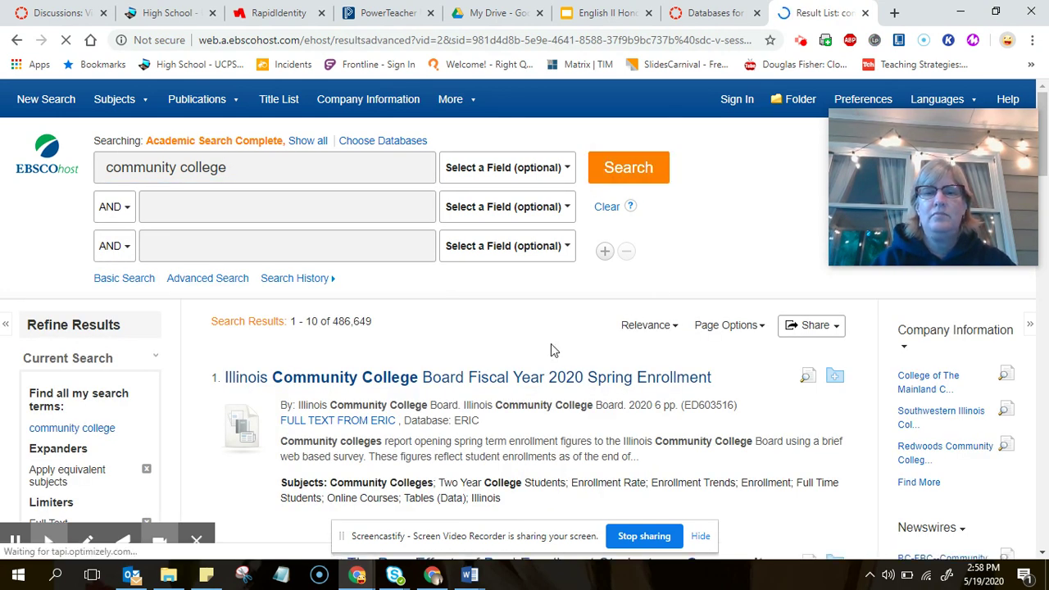
Step: Skim the first community college results and the video results, and return to the search fields
scroll(550, 343, "down", 1)
scroll(553, 348, "down", 1)
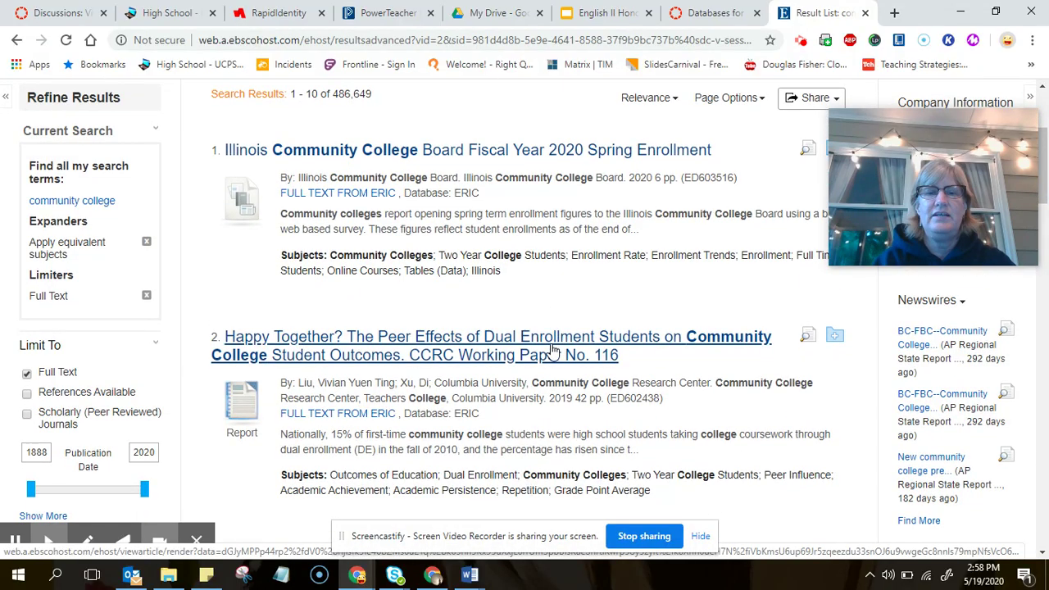
scroll(552, 348, "down", 1)
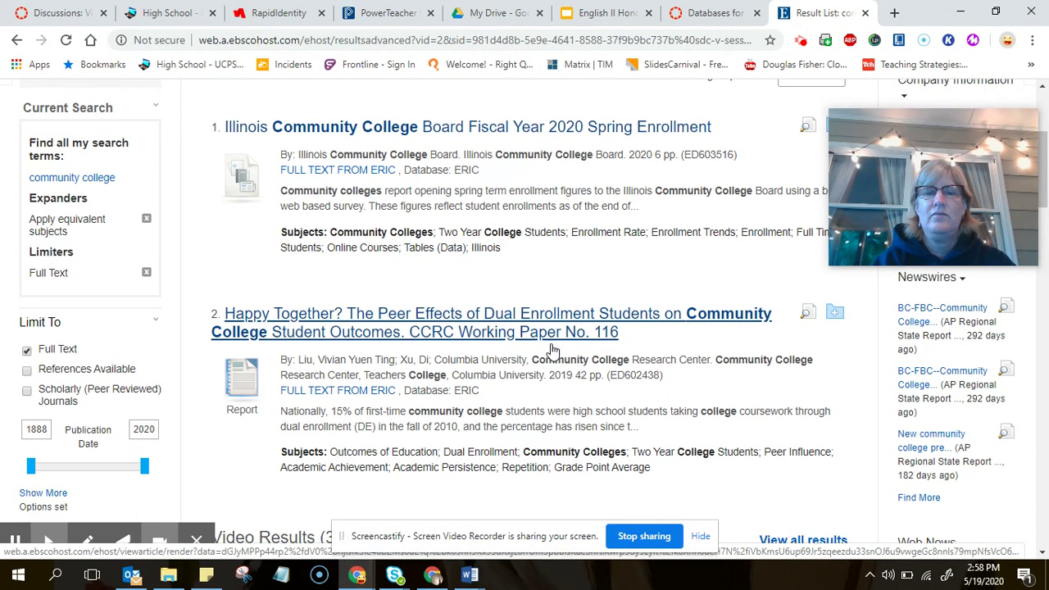
scroll(552, 349, "down", 1)
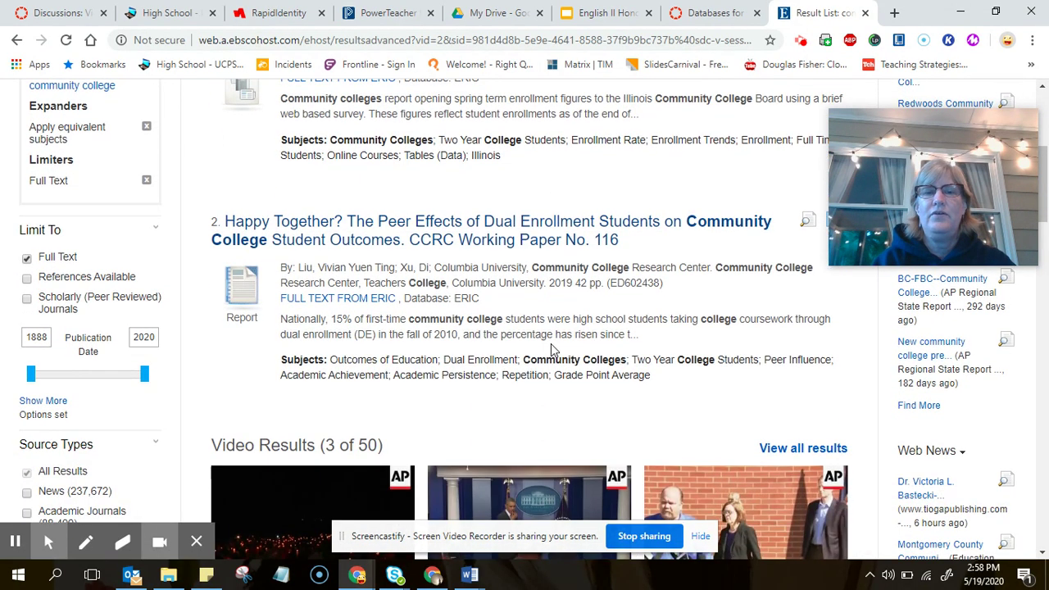
scroll(552, 348, "down", 1)
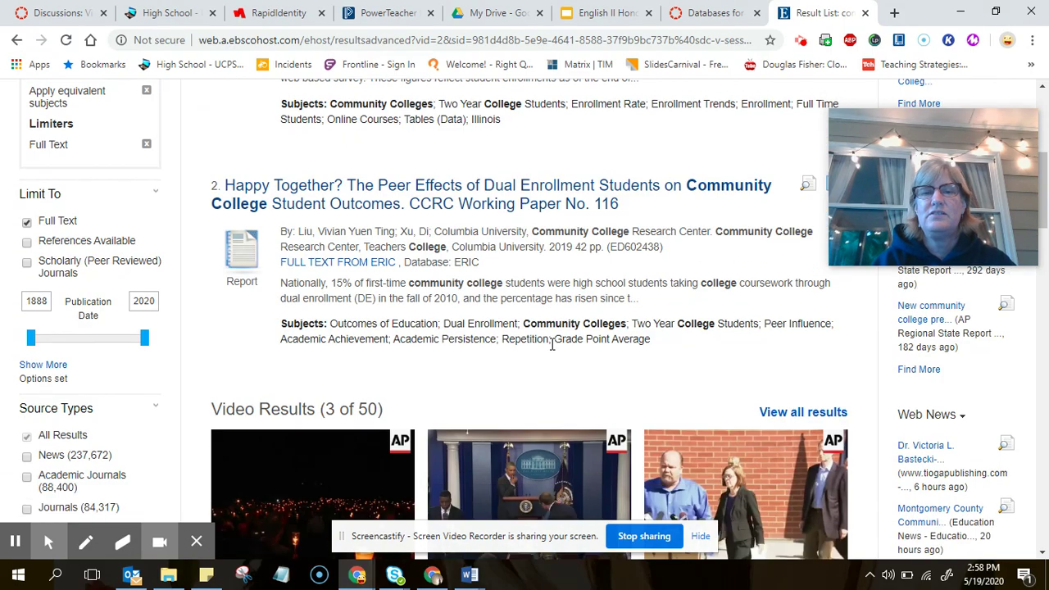
scroll(551, 345, "down", 4)
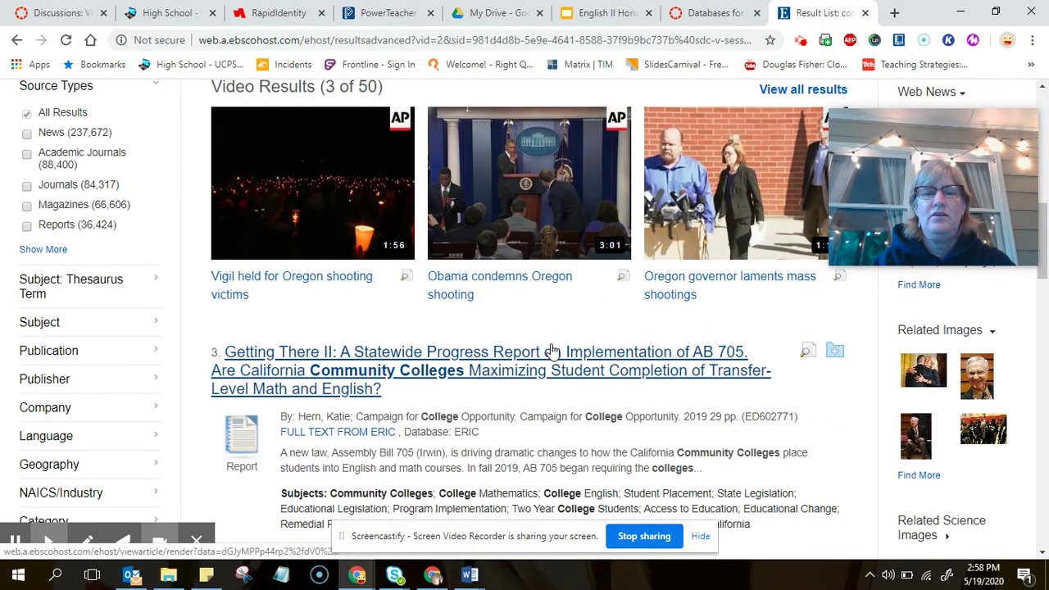
scroll(550, 344, "up", 6)
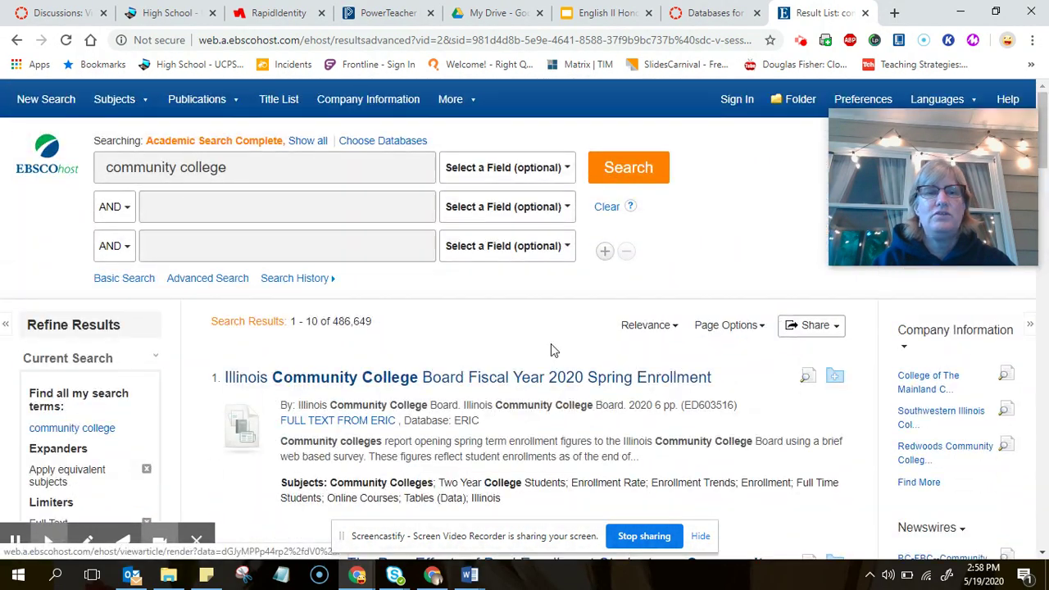
Step: Add "job forecast" as a second search term joined with AND and rerun the search
left_click(211, 213)
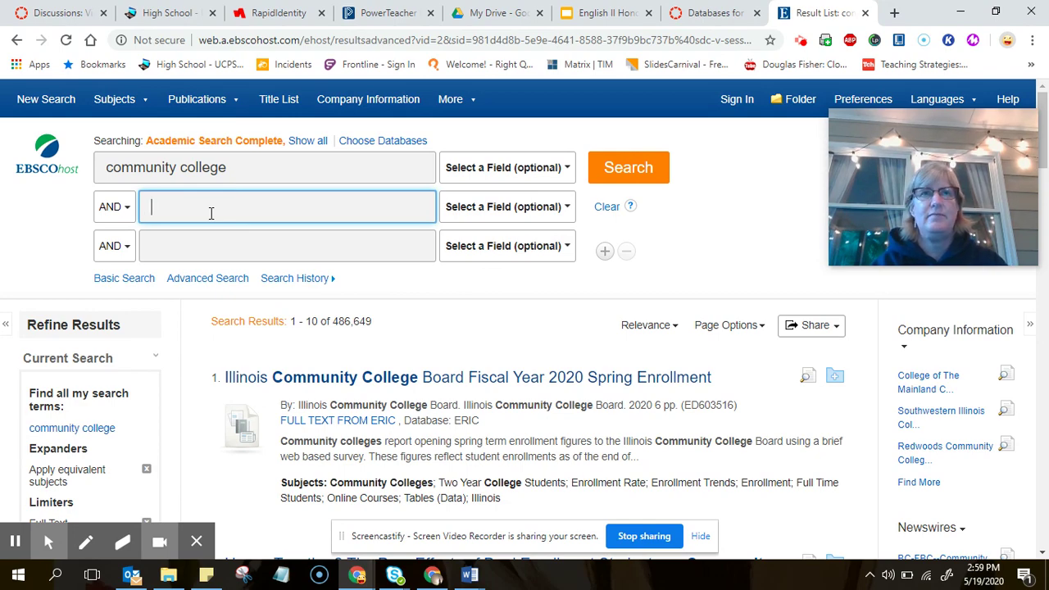
type("job fo")
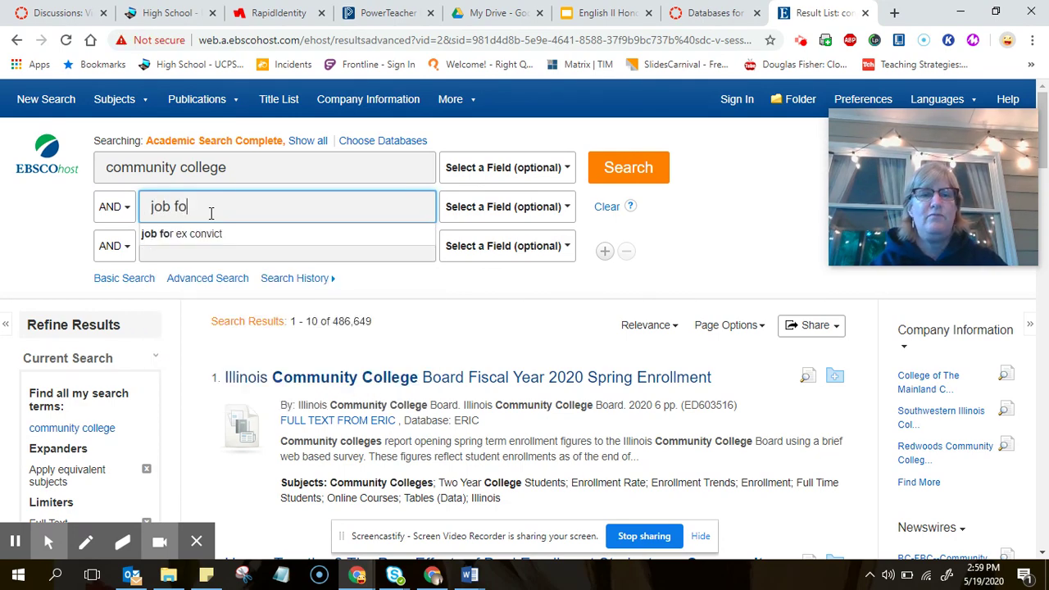
type("recast")
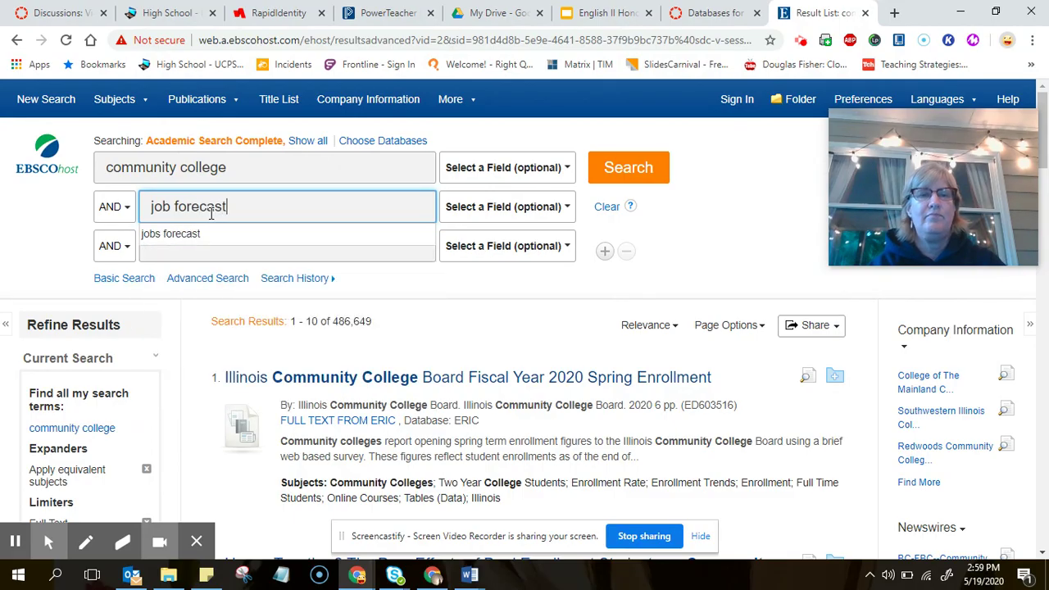
key("Return")
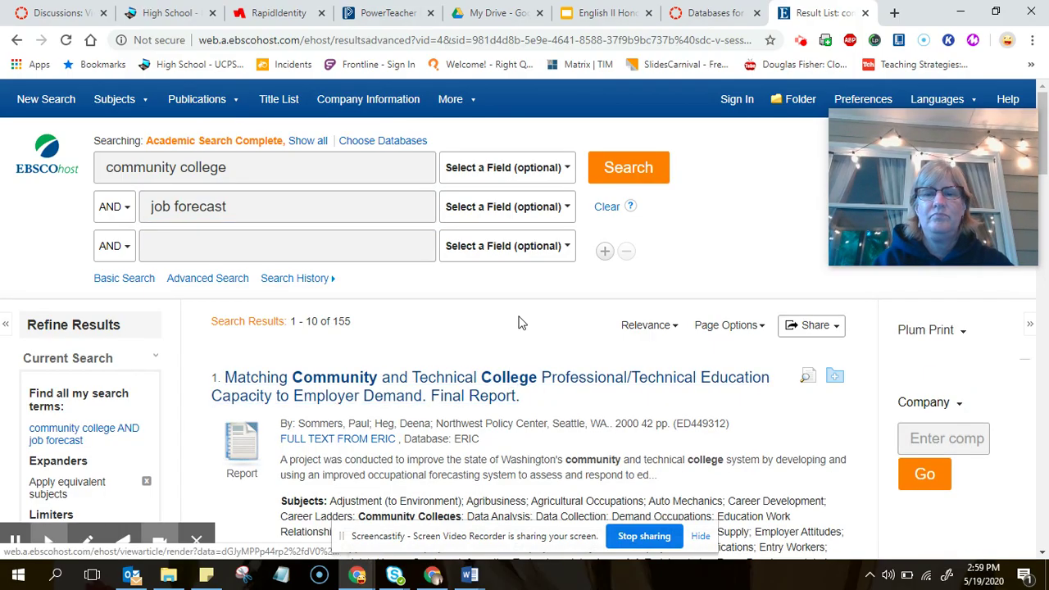
Step: Limit the community college and job forecast results to the News and Magazines source types
scroll(523, 325, "down", 1)
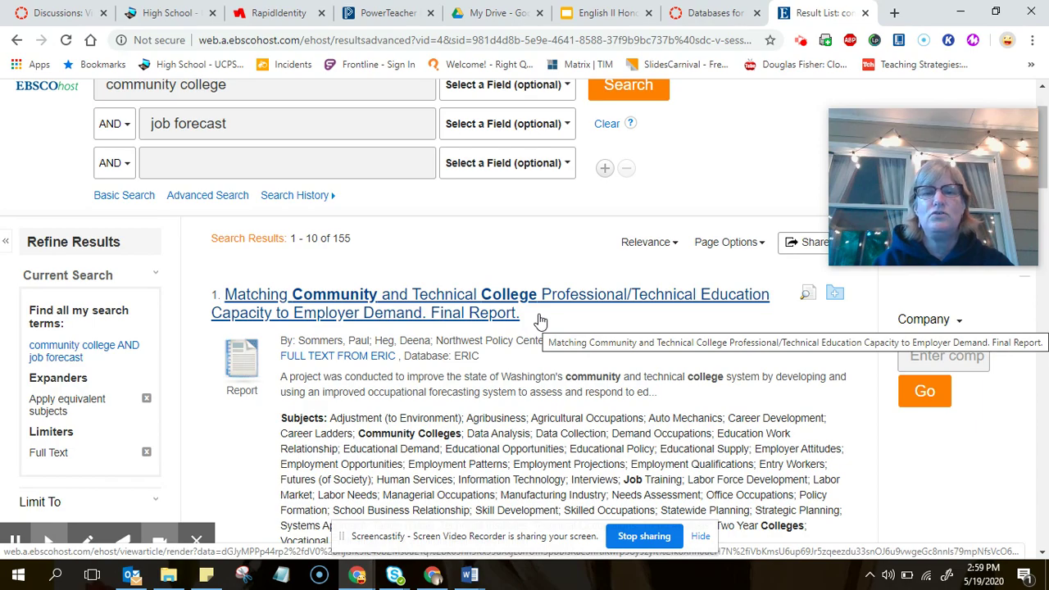
scroll(539, 320, "down", 4)
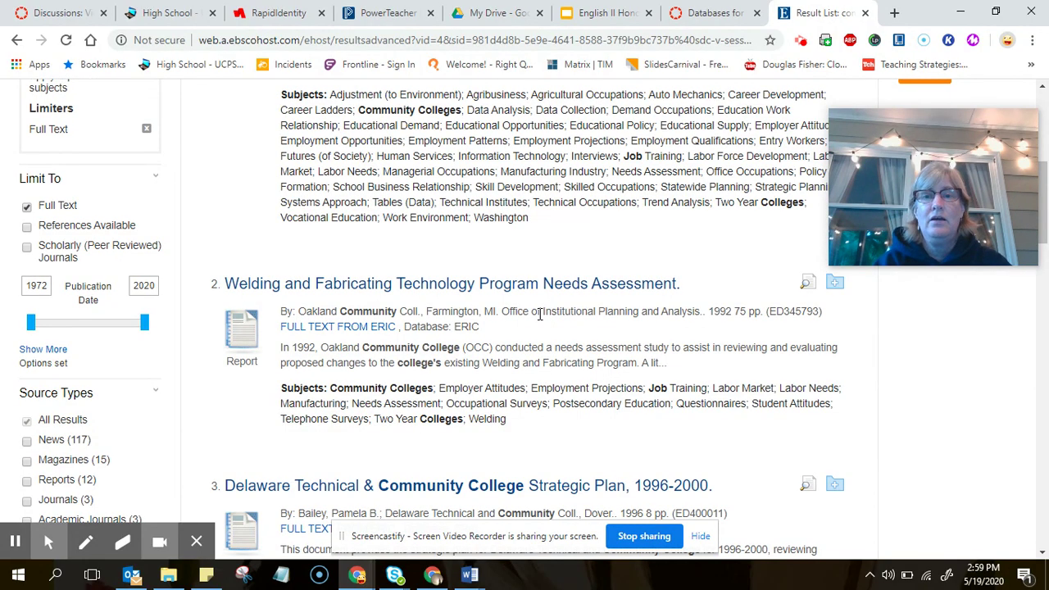
scroll(539, 315, "down", 1)
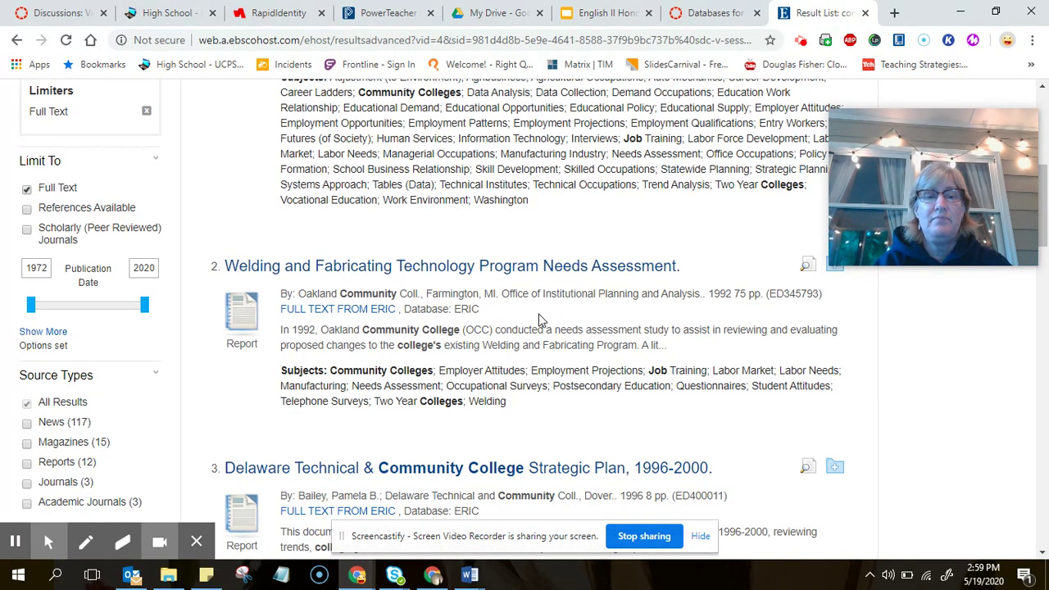
scroll(539, 320, "down", 2)
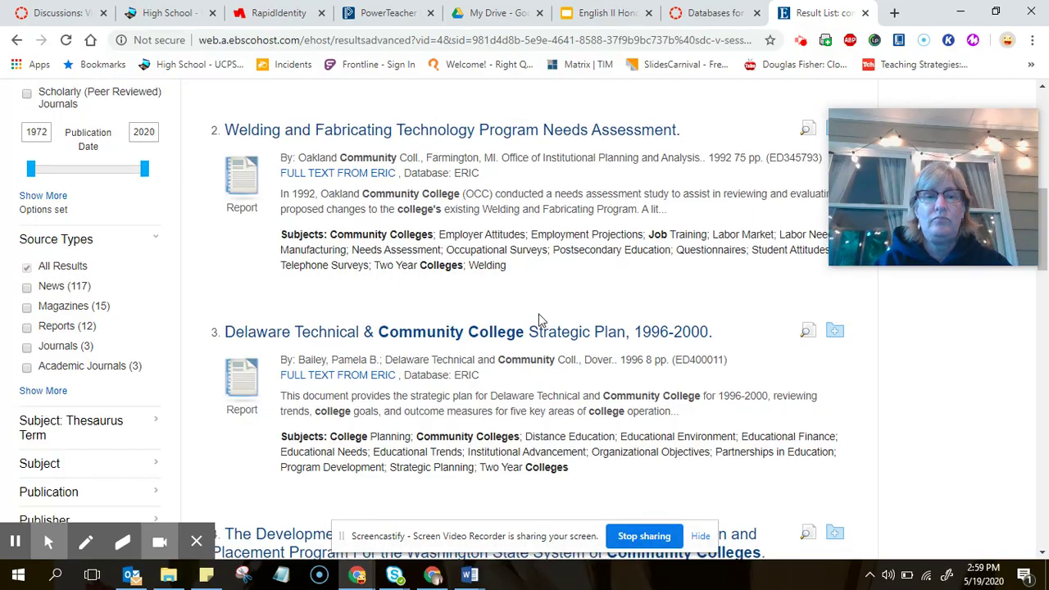
left_click(28, 288)
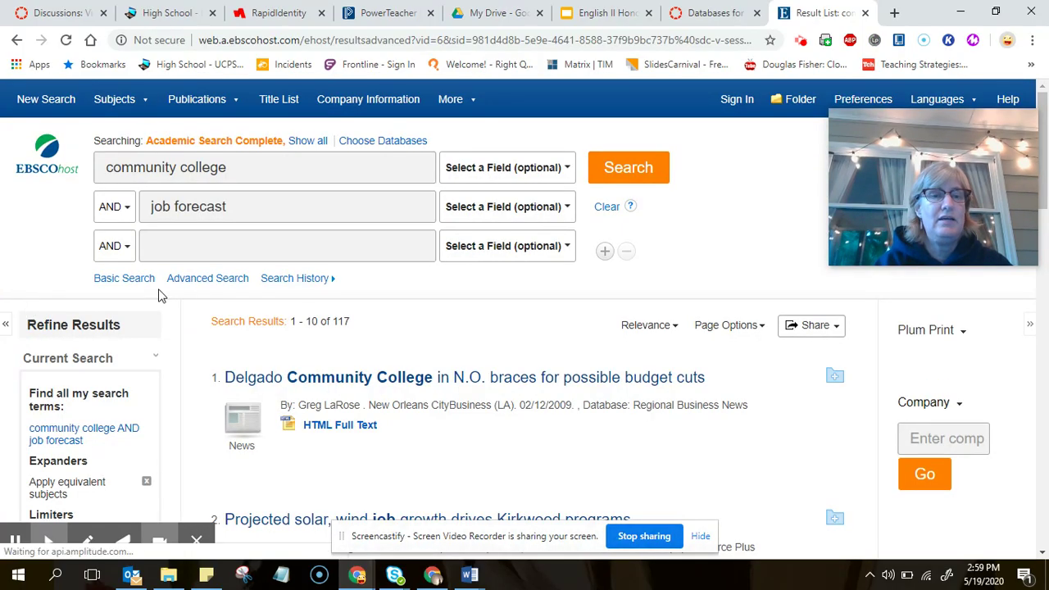
scroll(412, 305, "down", 3)
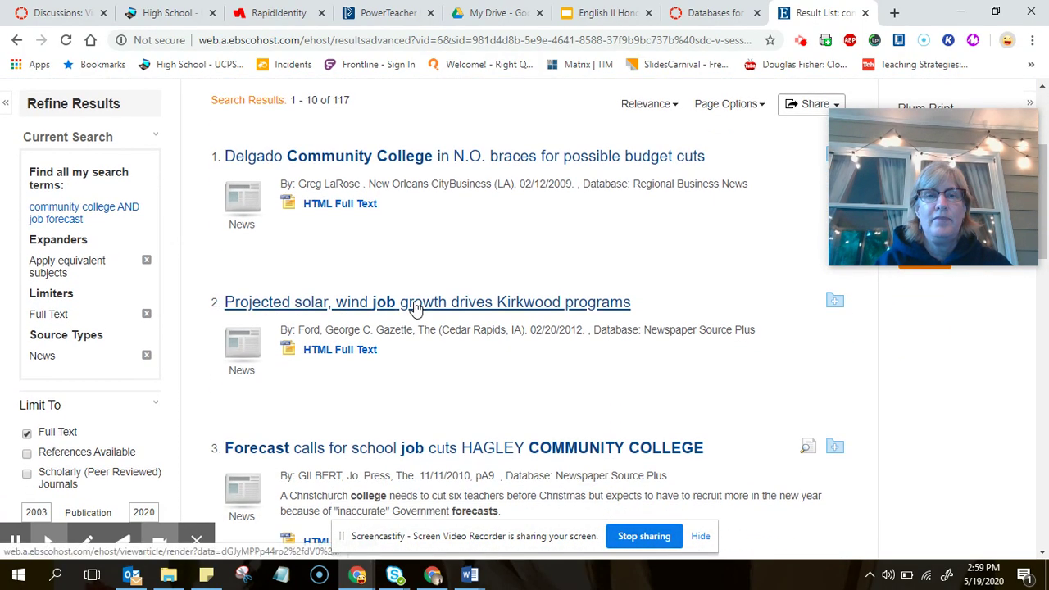
scroll(413, 305, "down", 2)
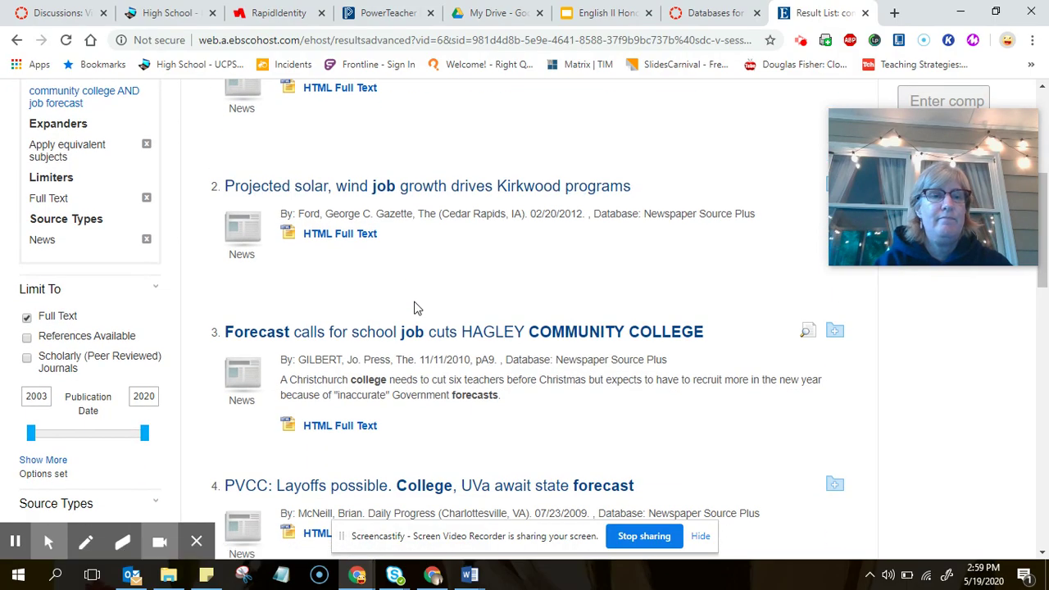
scroll(414, 308, "down", 3)
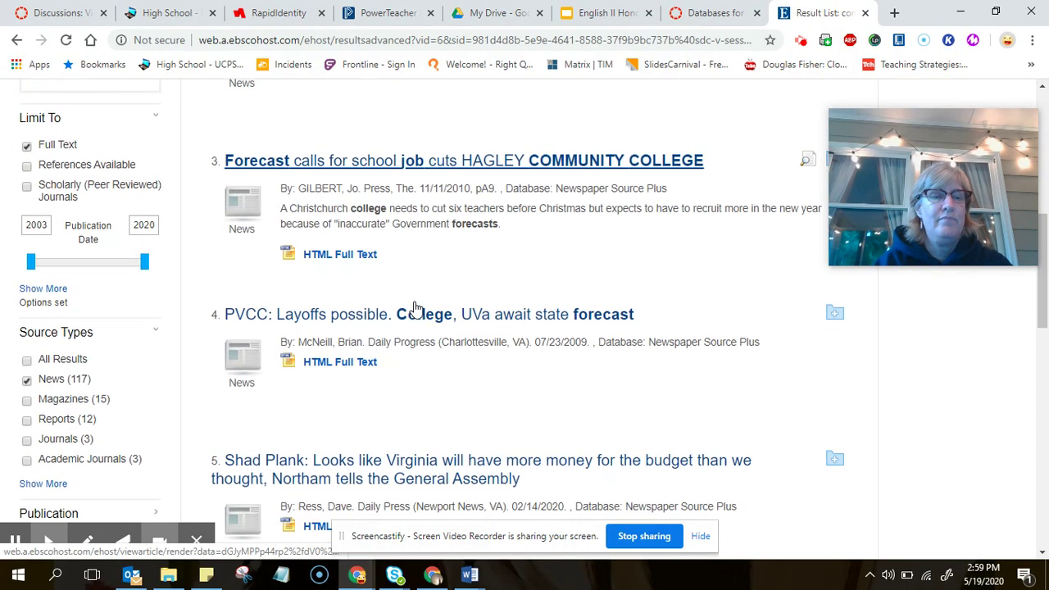
left_click(27, 396)
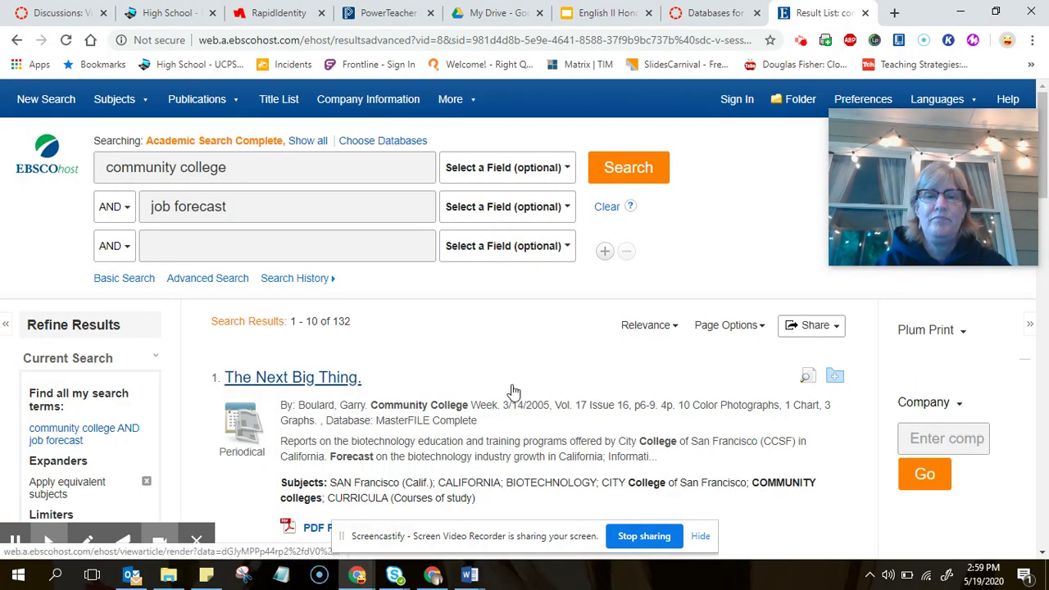
Step: Look through the titles and summaries of the first articles in the filtered news and magazine results
scroll(511, 391, "down", 1)
scroll(511, 391, "down", 2)
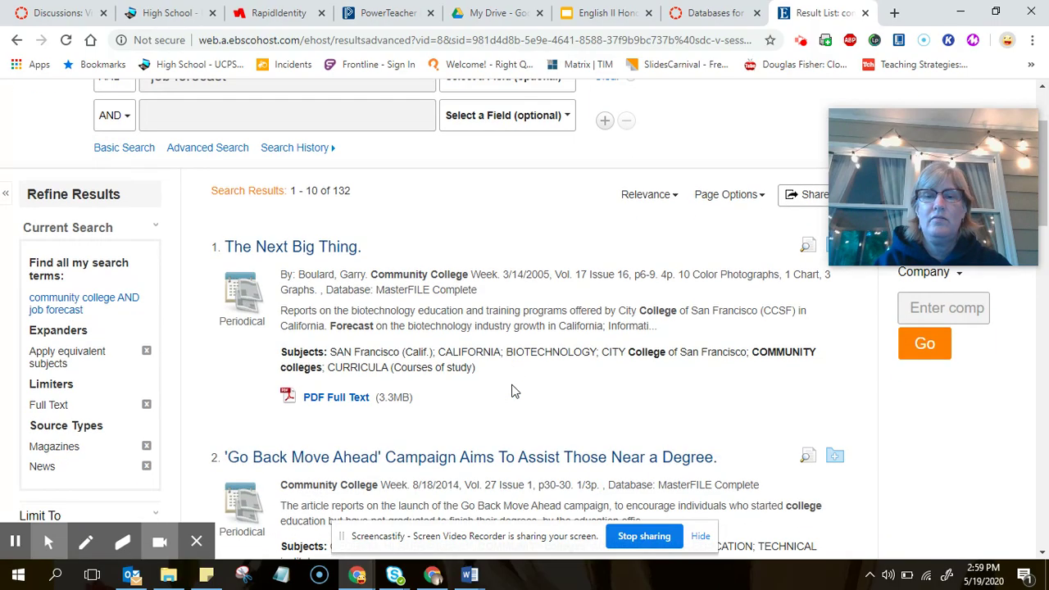
scroll(511, 390, "down", 1)
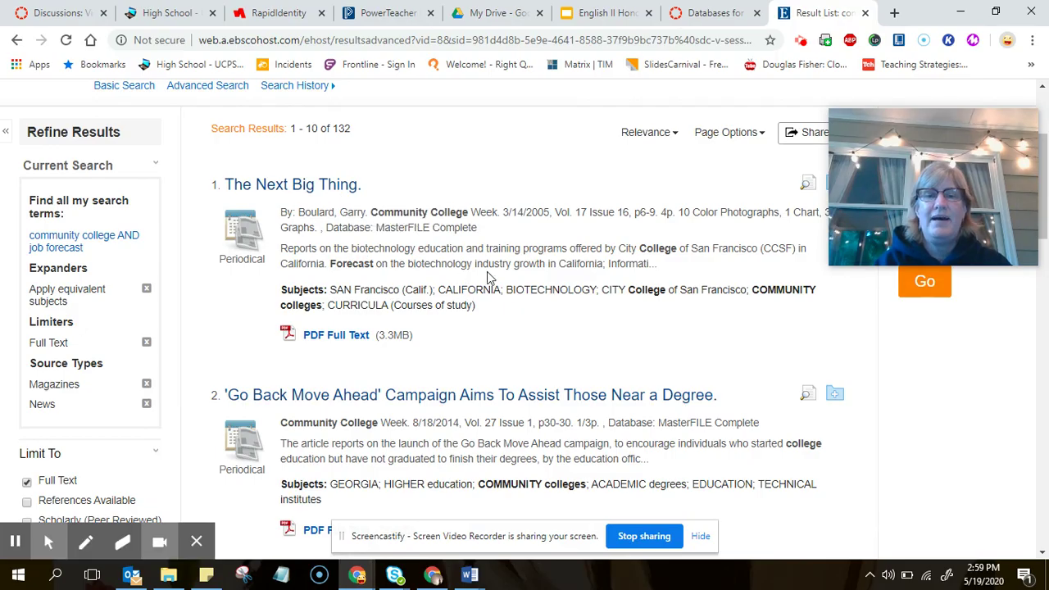
scroll(534, 330, "down", 1)
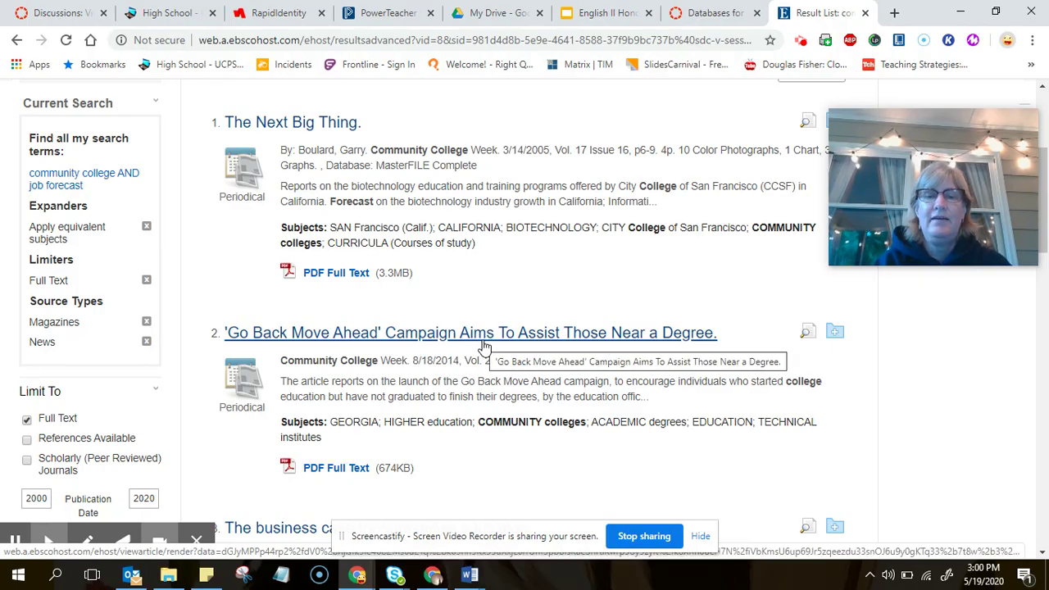
Step: Look through the remaining titles on the first page of the community college and job forecast news and magazine results
scroll(484, 346, "down", 2)
scroll(483, 346, "down", 1)
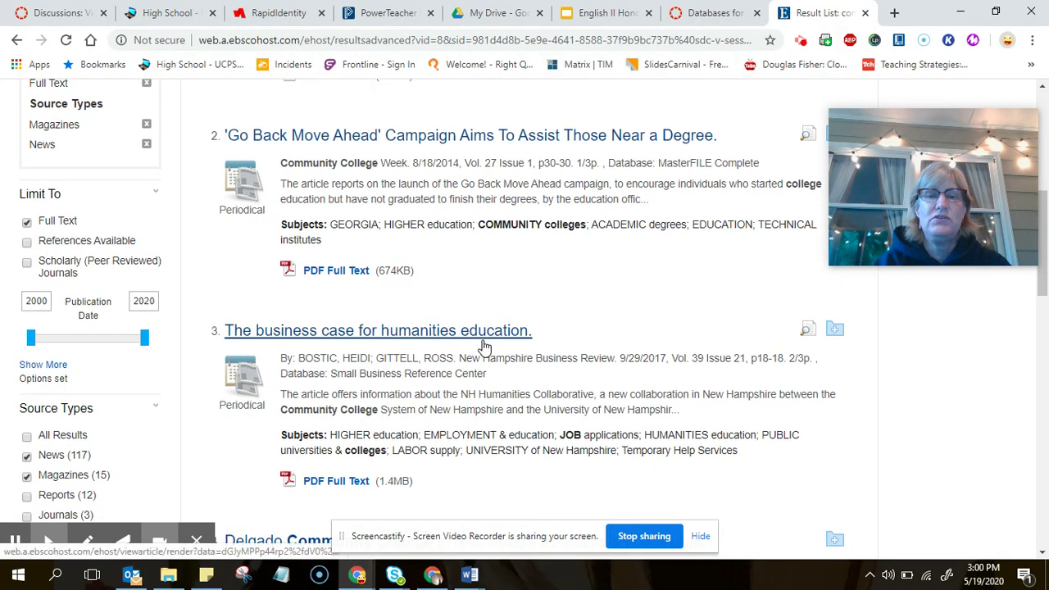
scroll(483, 346, "down", 1)
scroll(484, 344, "down", 1)
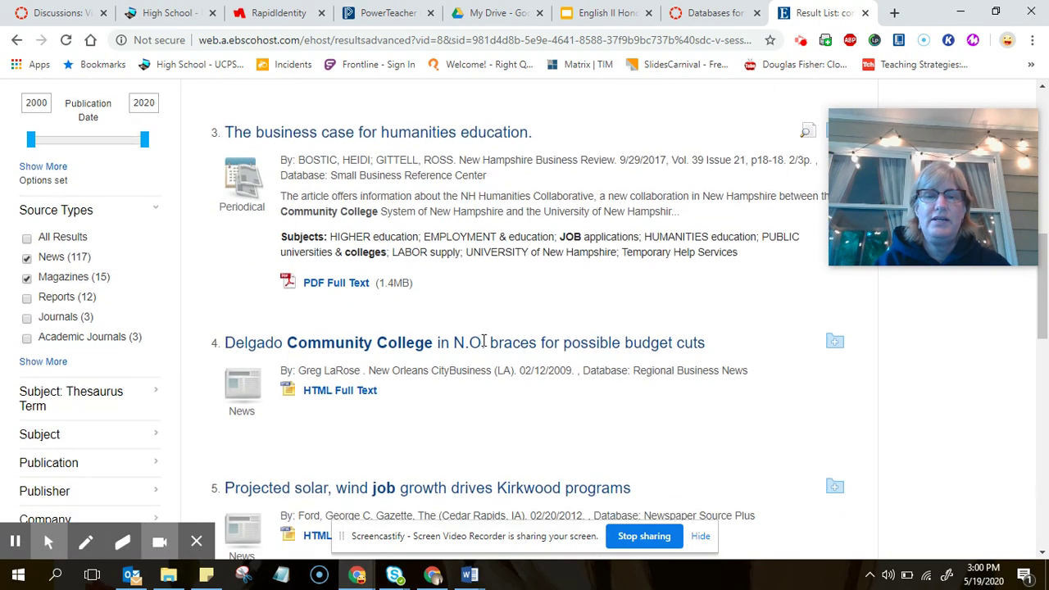
scroll(483, 345, "down", 1)
scroll(484, 347, "down", 1)
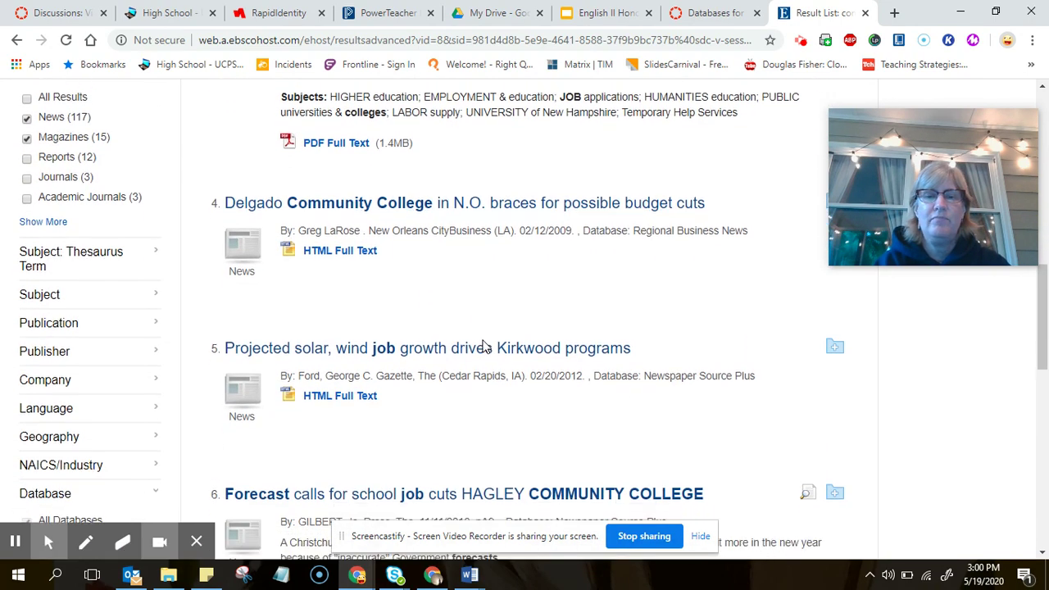
scroll(483, 346, "down", 1)
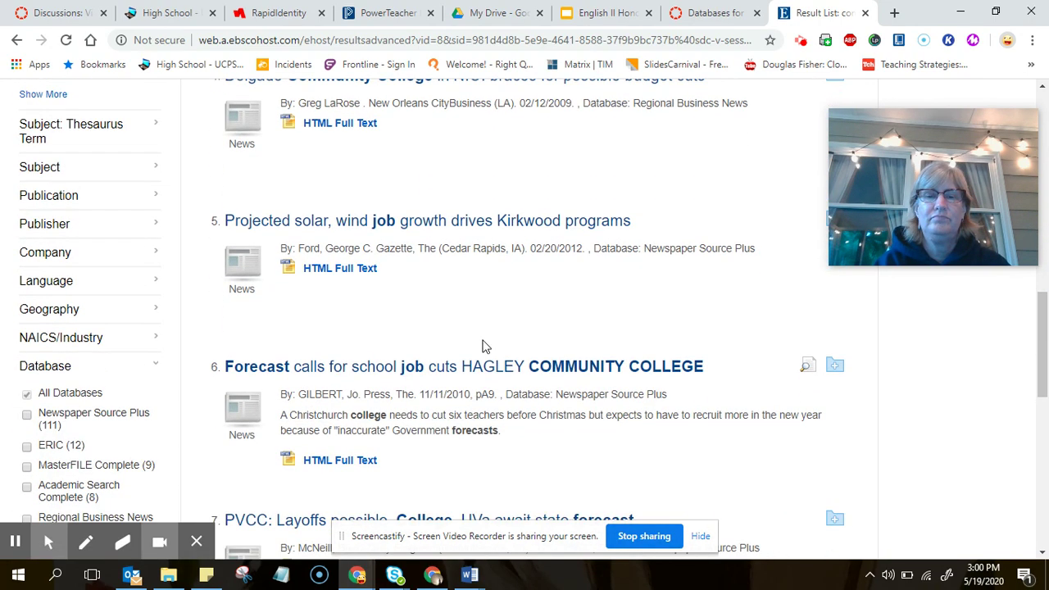
scroll(483, 347, "down", 1)
scroll(484, 349, "down", 2)
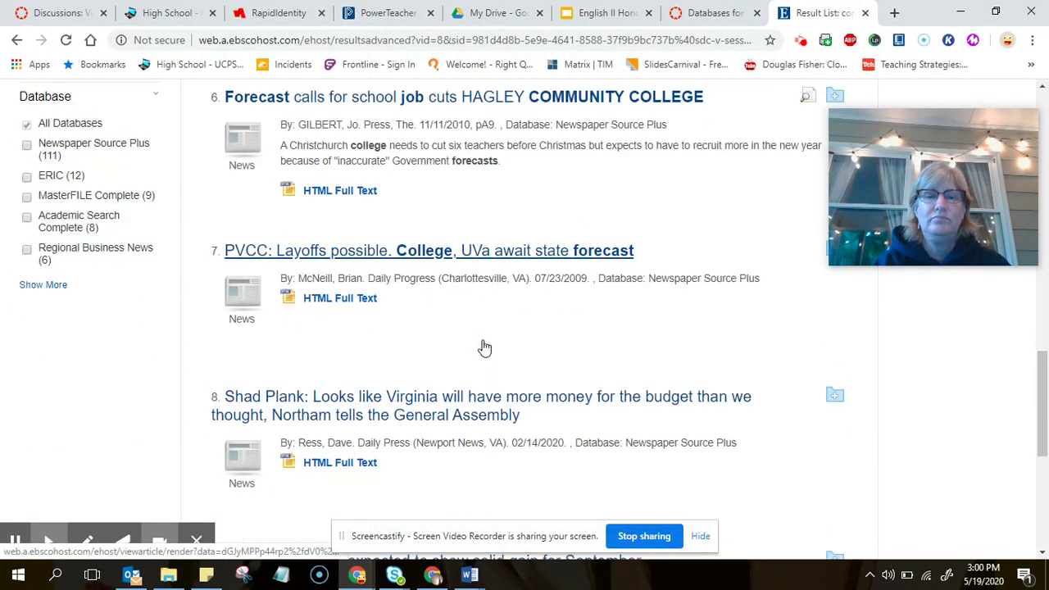
scroll(484, 349, "down", 1)
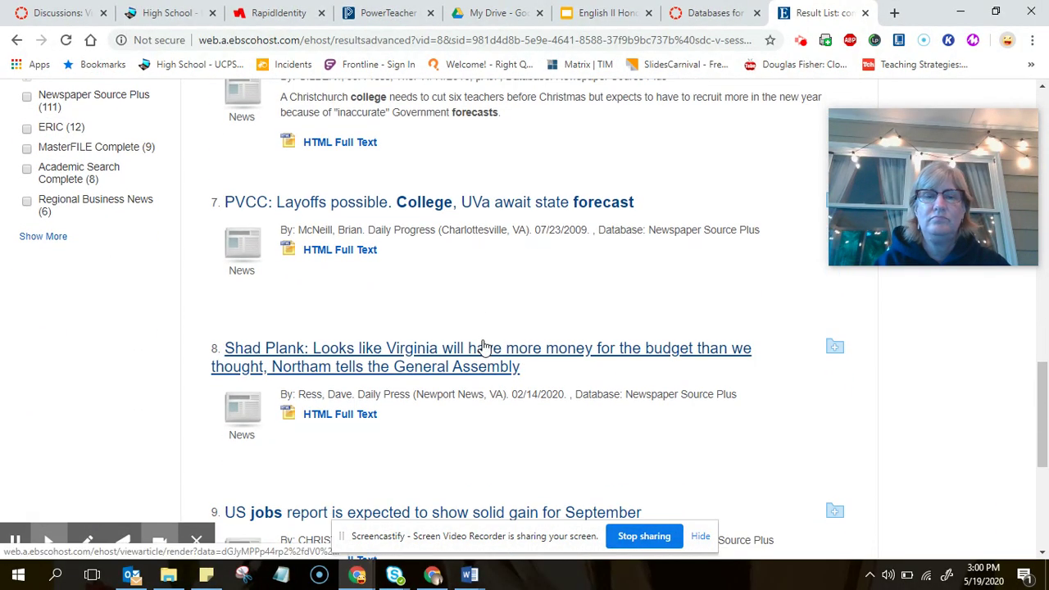
scroll(483, 347, "down", 3)
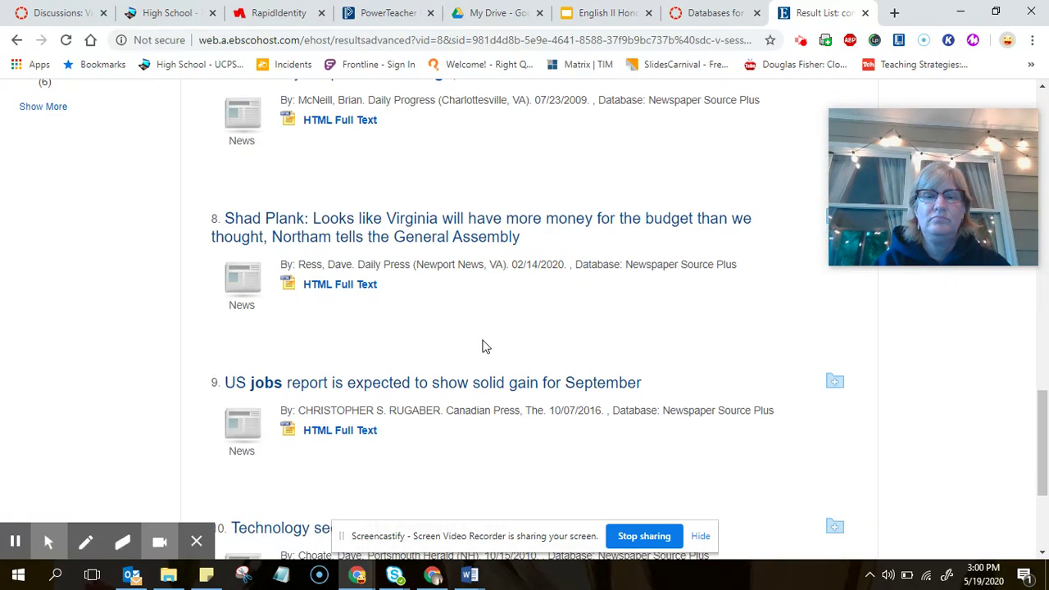
scroll(483, 346, "down", 1)
scroll(483, 346, "down", 1)
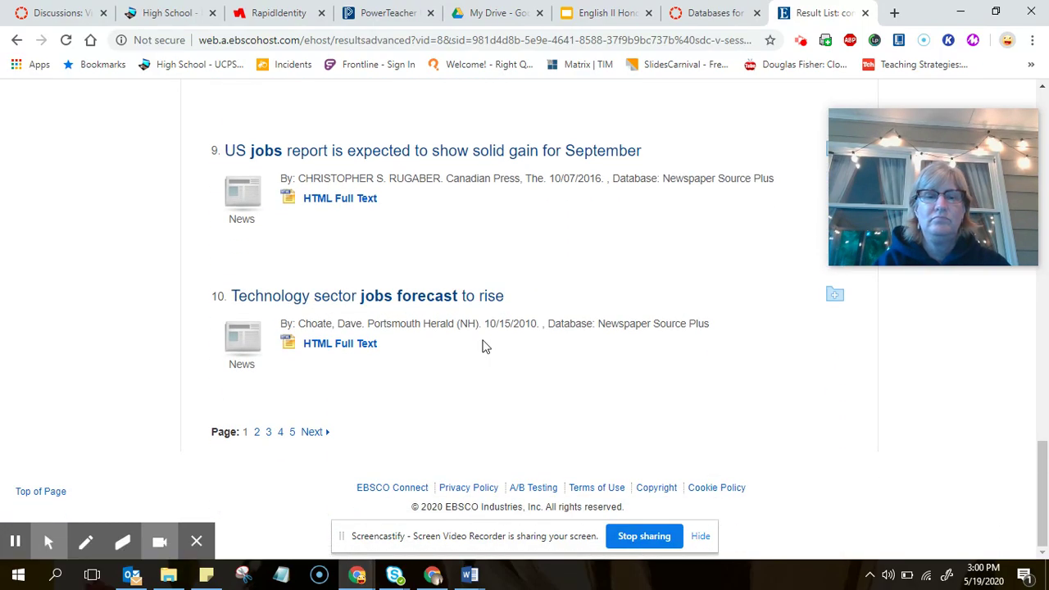
Step: Open page 2 of the filtered job forecast results, skim its first titles and return to the search fields
left_click(256, 434)
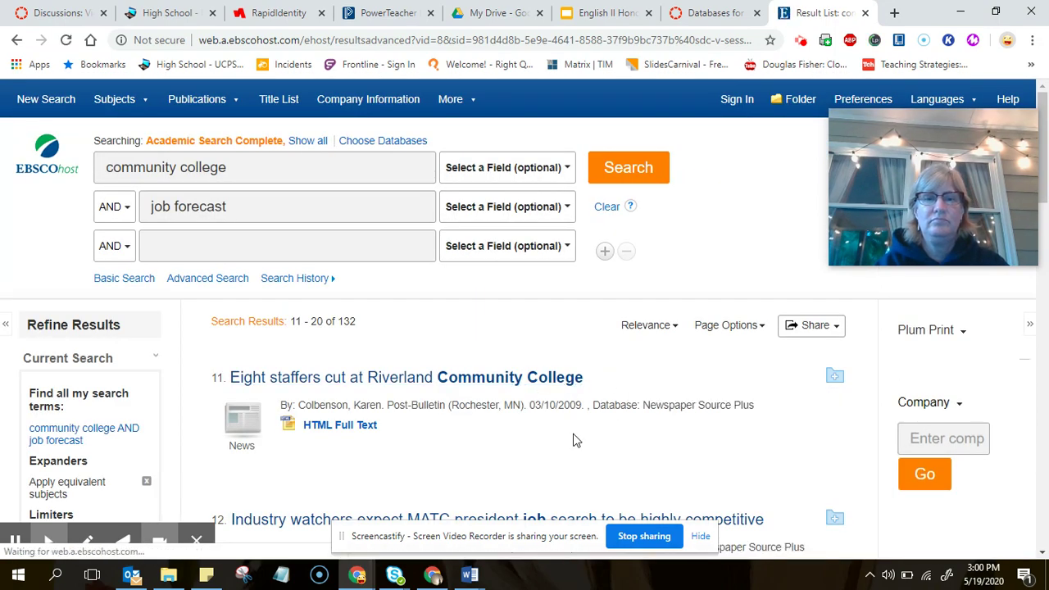
scroll(615, 410, "down", 2)
scroll(574, 434, "down", 2)
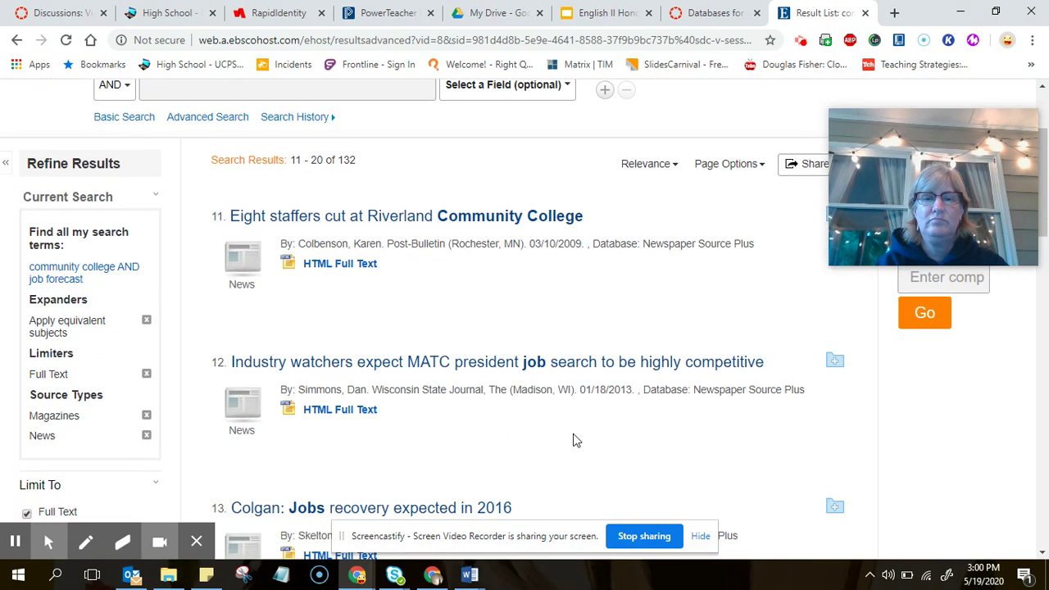
scroll(576, 441, "up", 4)
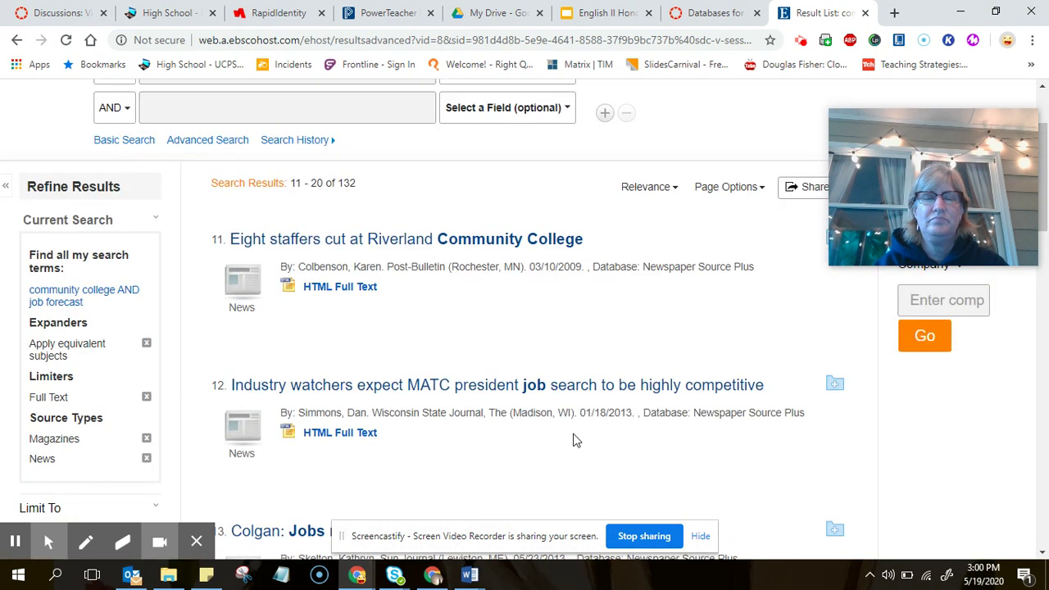
Step: Shorten the second search term to "job" and rerun the search together with community college
left_click(235, 201)
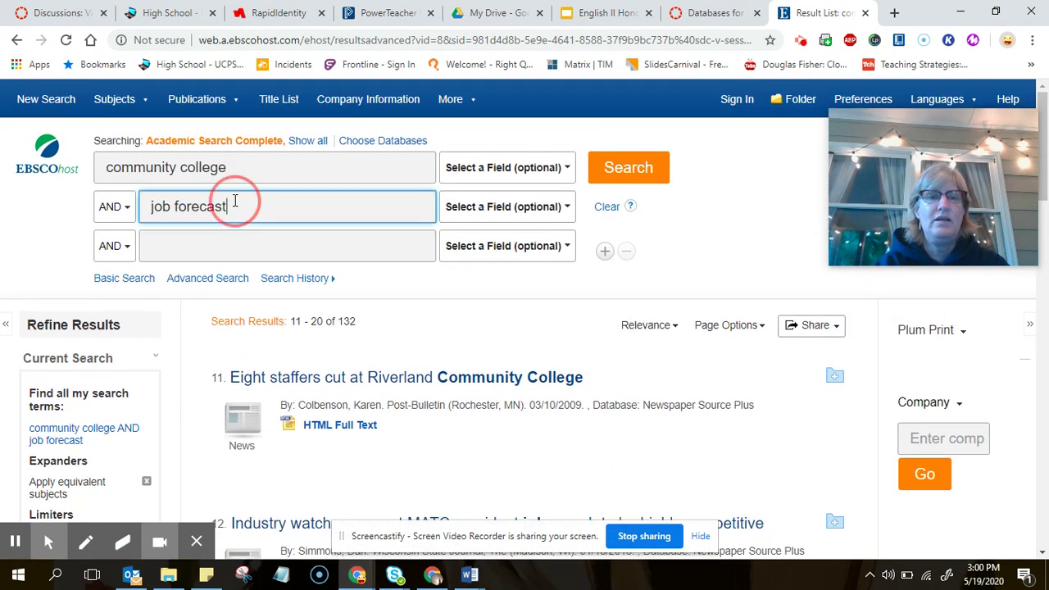
key("BackSpace")
key("BackSpace")
key("BackSpace")
key("BackSpace")
key("BackSpace")
key("BackSpace")
key("BackSpace")
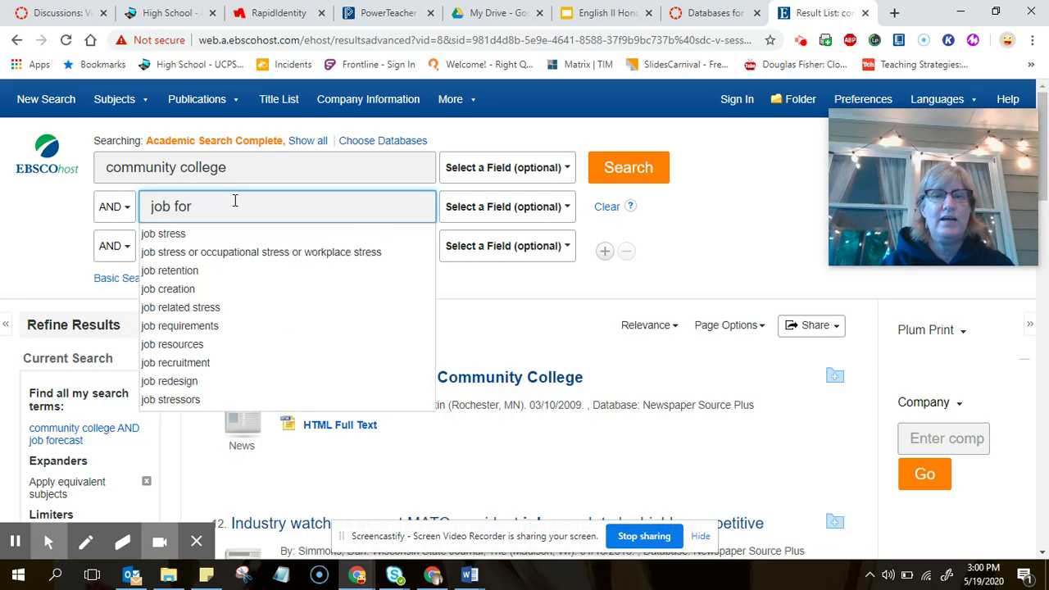
key("BackSpace")
key("BackSpace")
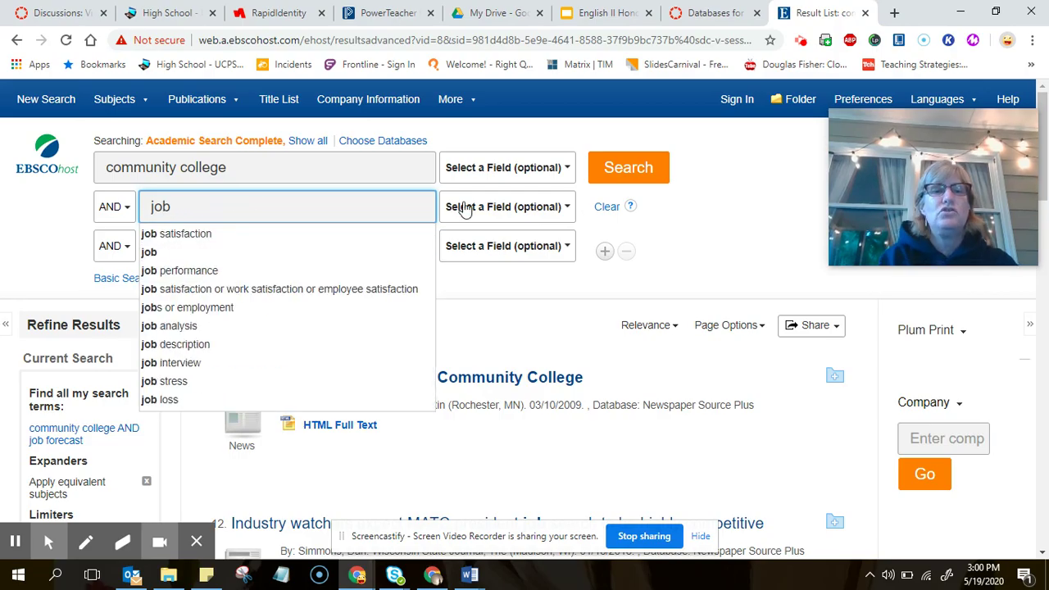
left_click(625, 177)
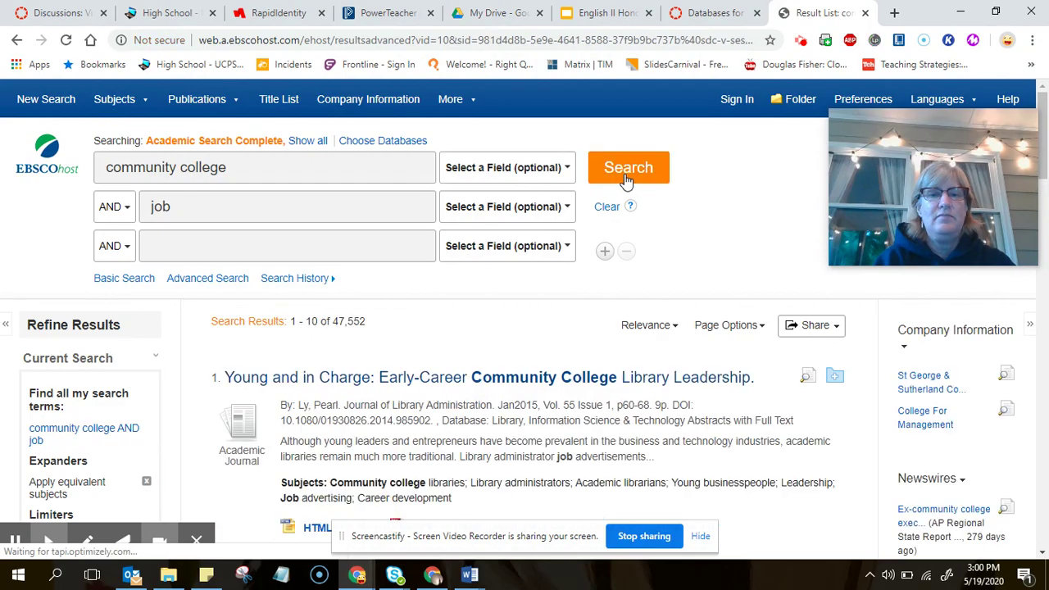
Step: Look through the titles, summaries and subjects of the first page of community college and job results
scroll(471, 325, "down", 3)
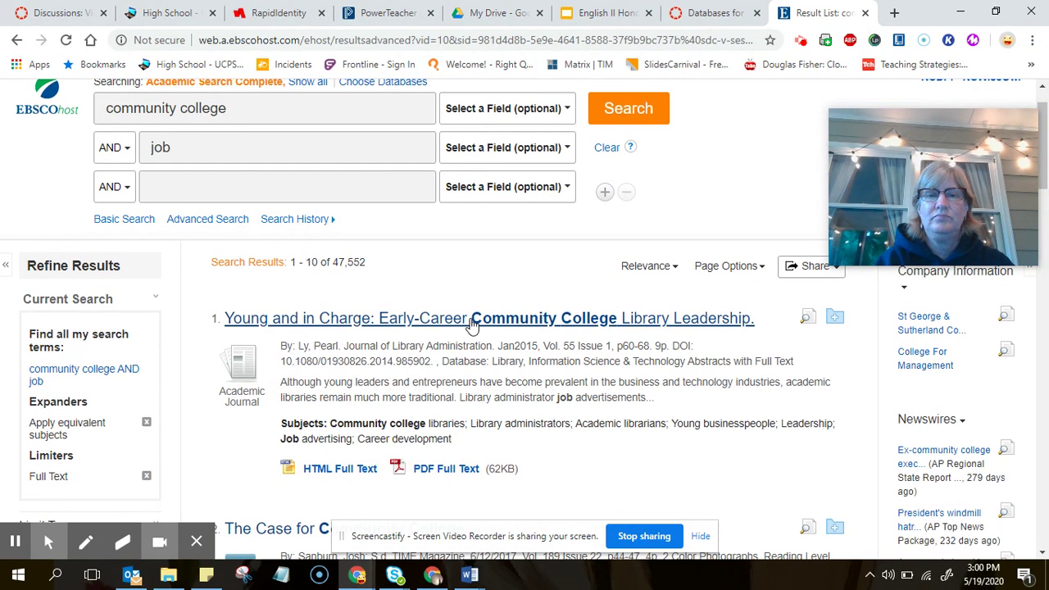
scroll(471, 325, "down", 2)
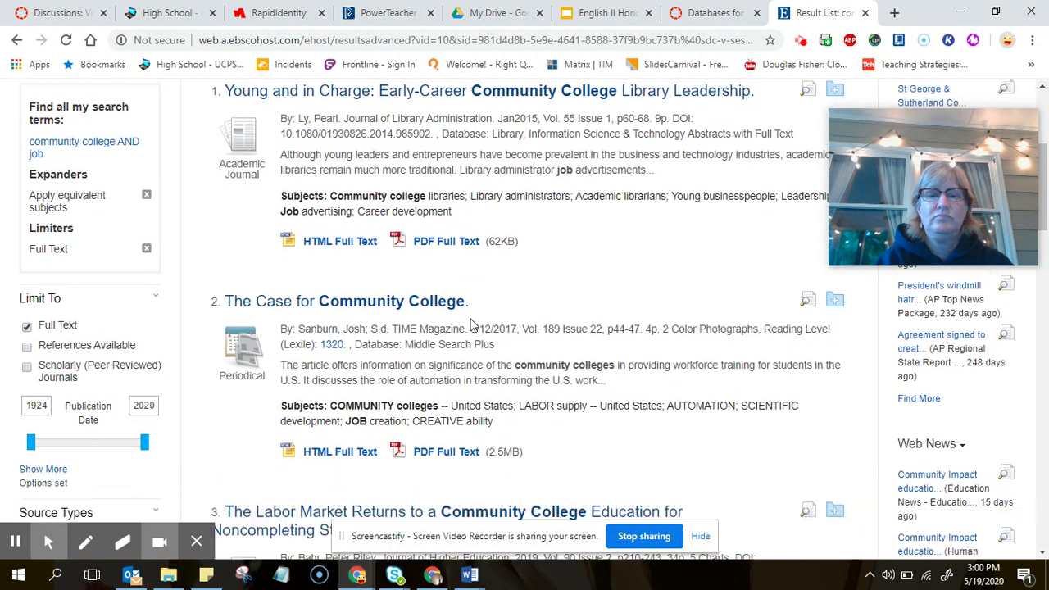
scroll(471, 321, "down", 2)
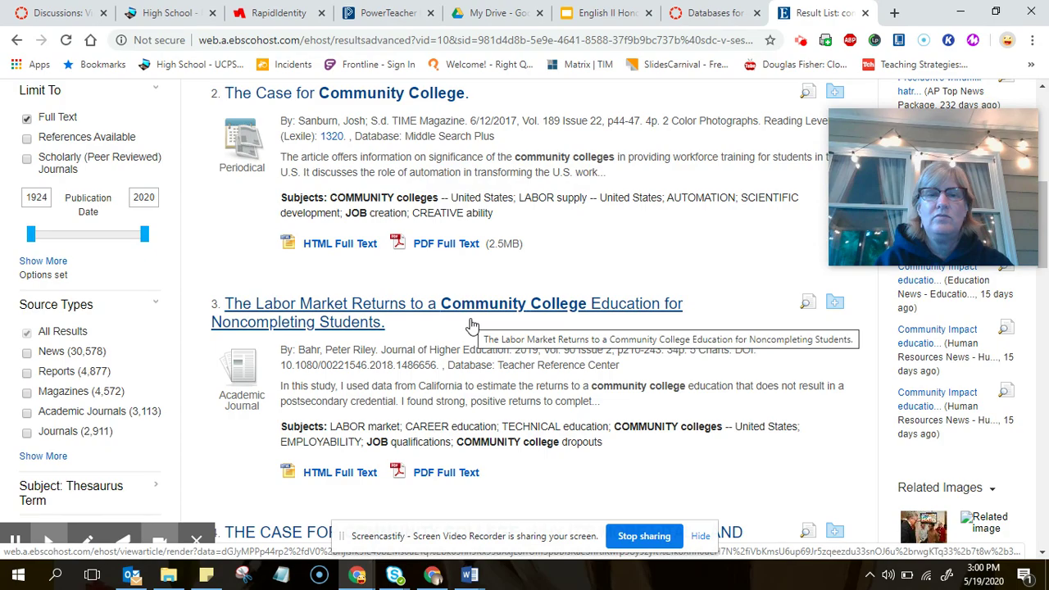
scroll(471, 325, "down", 3)
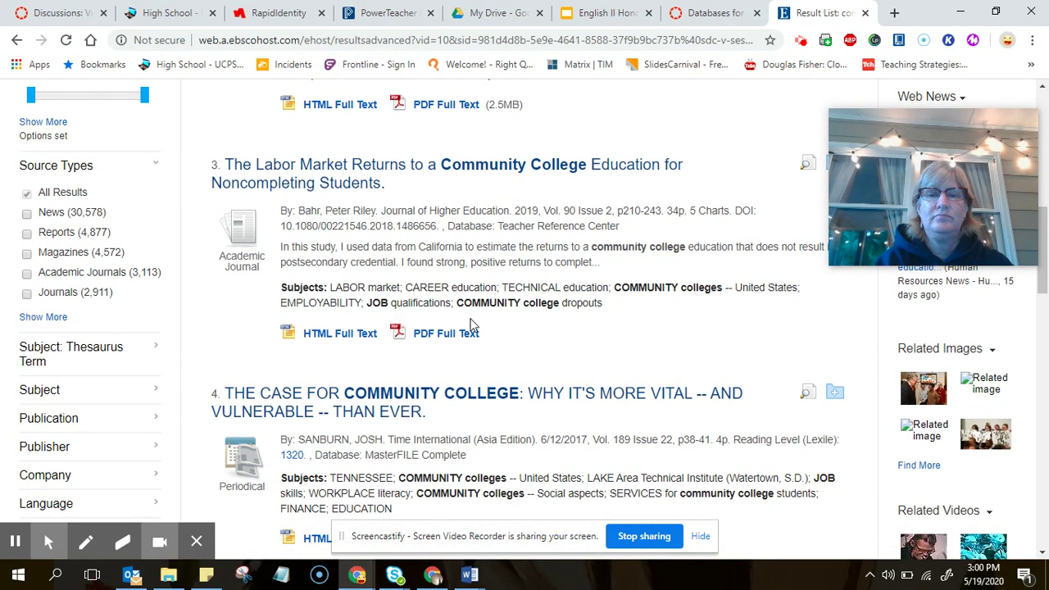
scroll(473, 323, "down", 2)
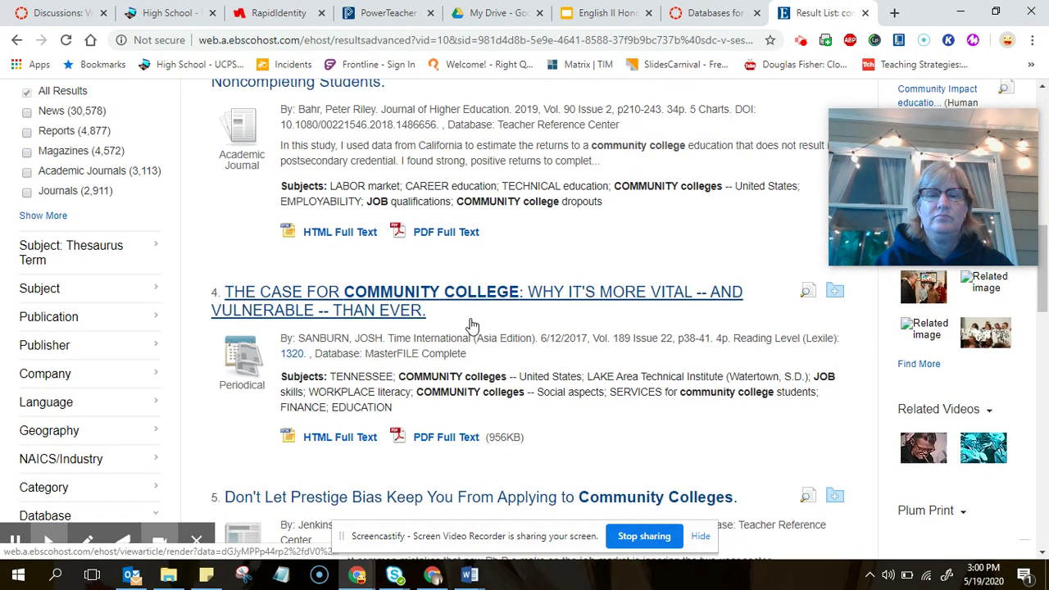
scroll(472, 320, "down", 1)
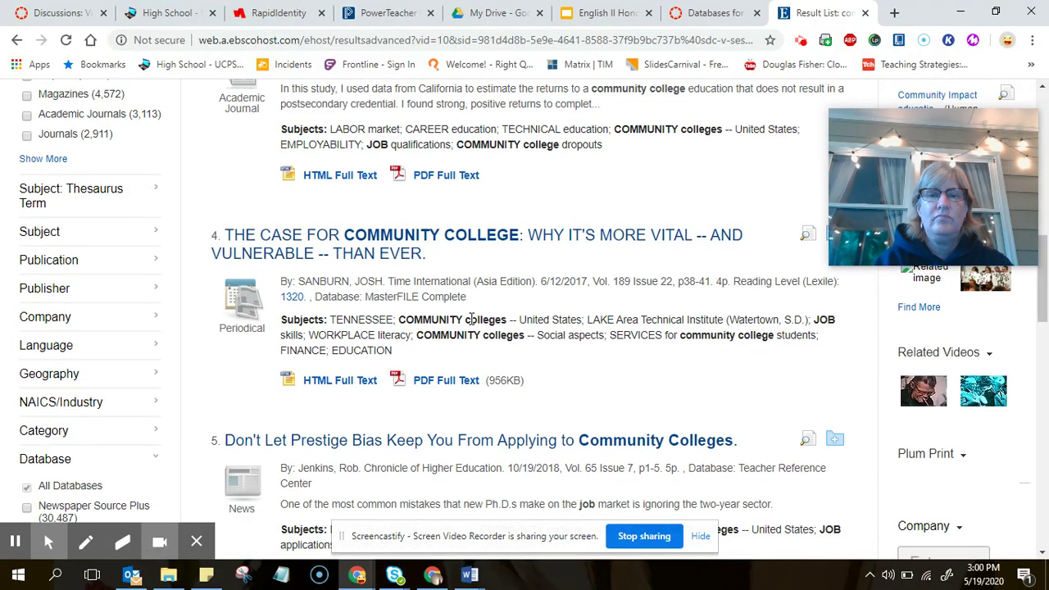
scroll(471, 321, "down", 3)
scroll(471, 326, "down", 3)
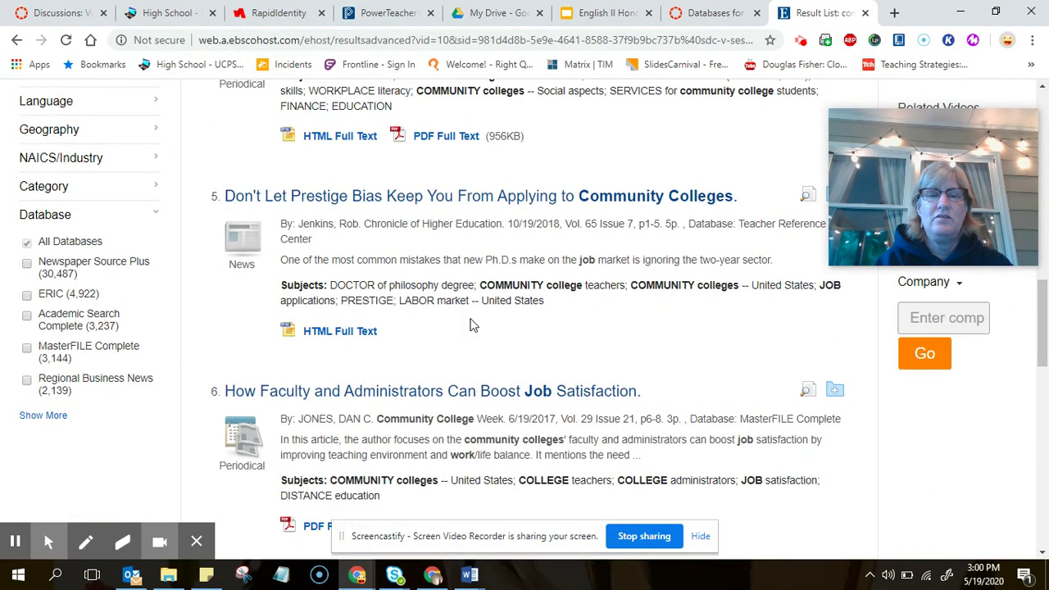
scroll(471, 326, "down", 5)
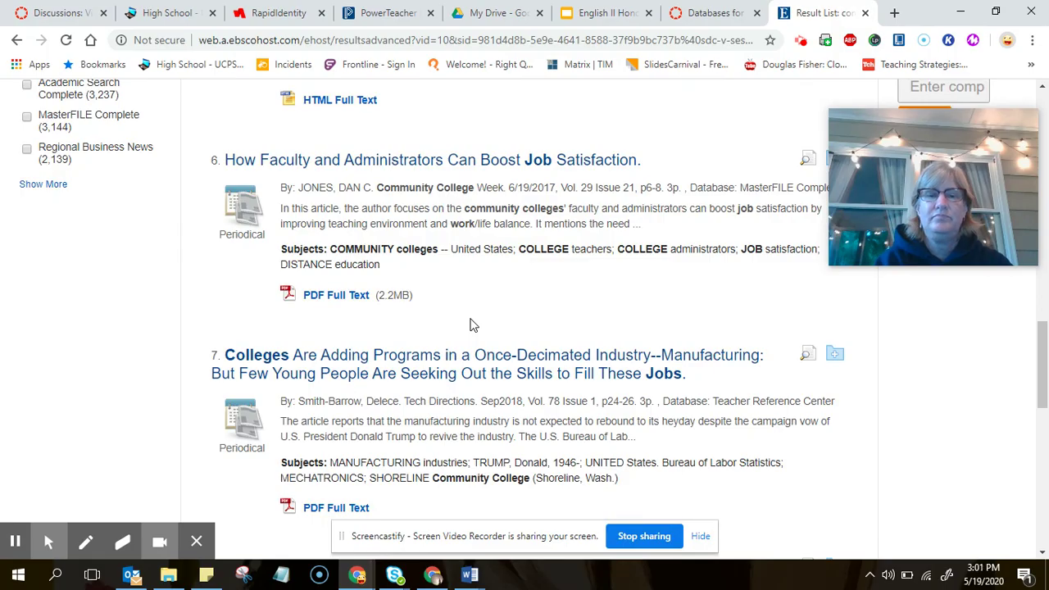
scroll(471, 326, "down", 5)
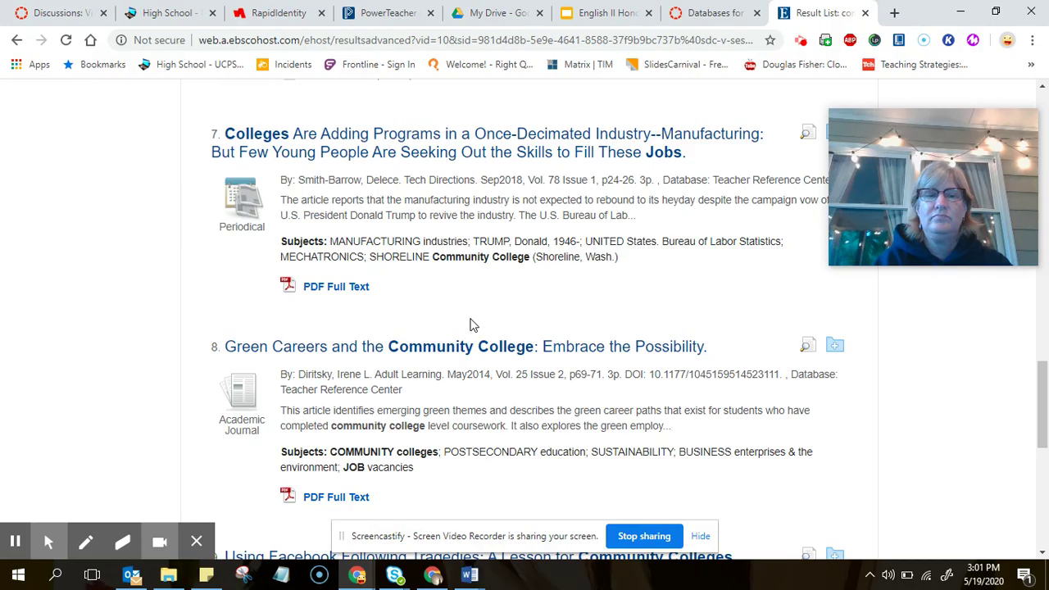
scroll(471, 325, "down", 4)
scroll(471, 325, "down", 6)
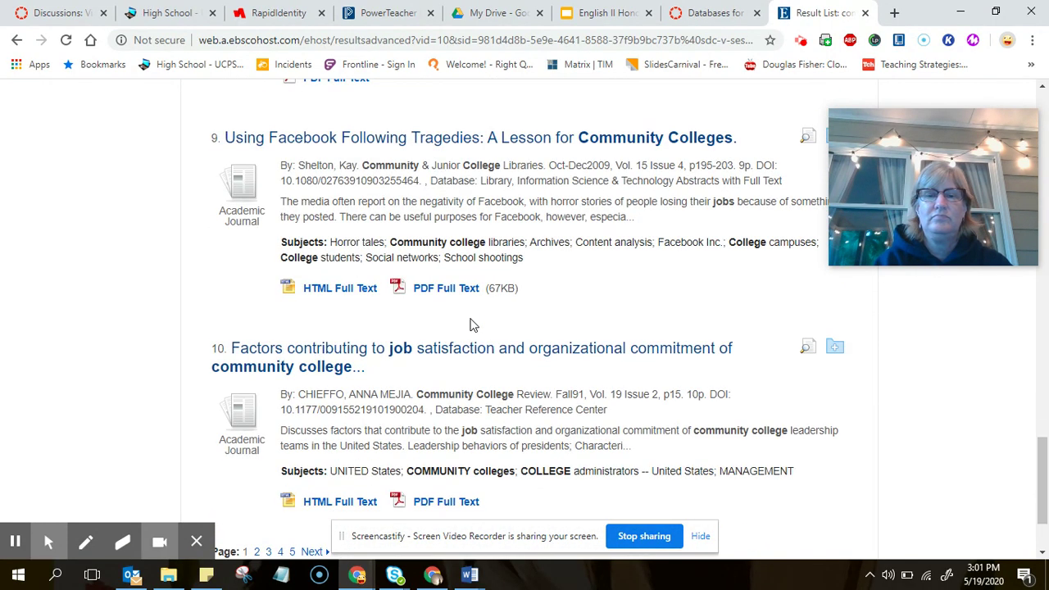
scroll(471, 325, "down", 3)
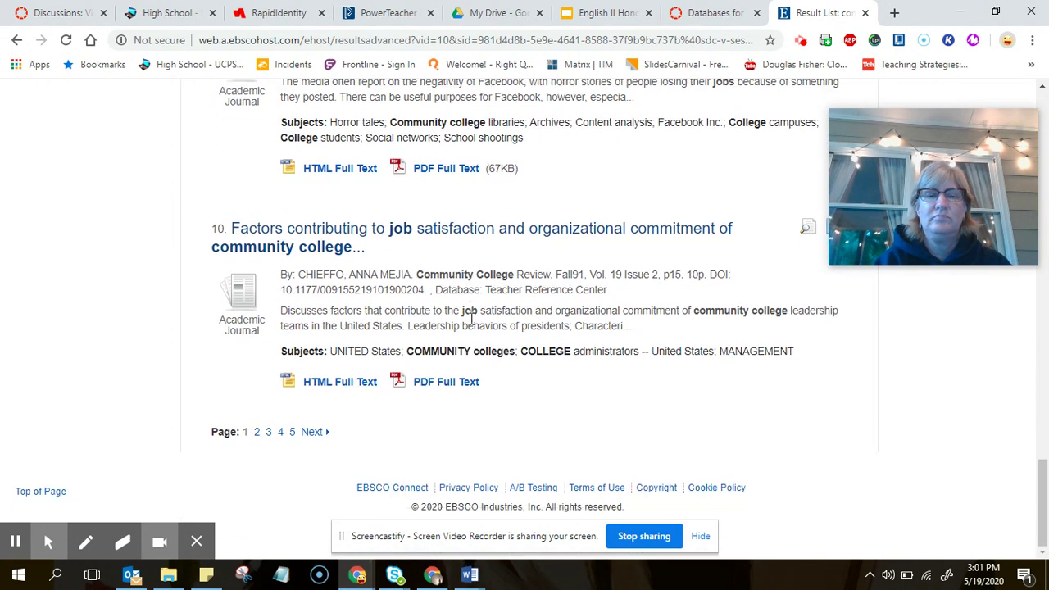
Step: Open page 2 of the community college and job results, skim its first entries and return to the search fields
left_click(258, 432)
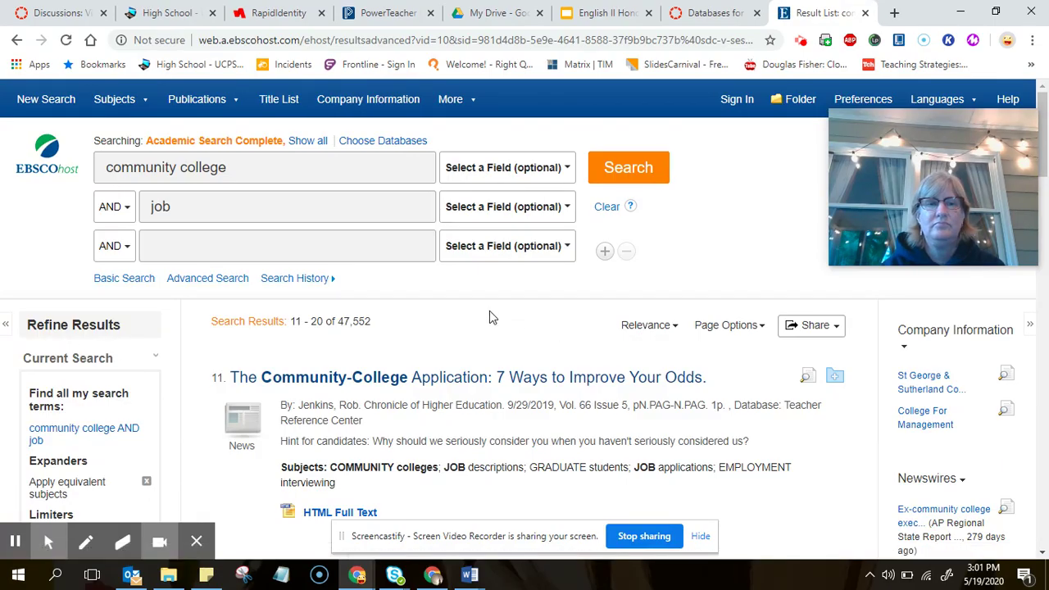
scroll(485, 337, "down", 5)
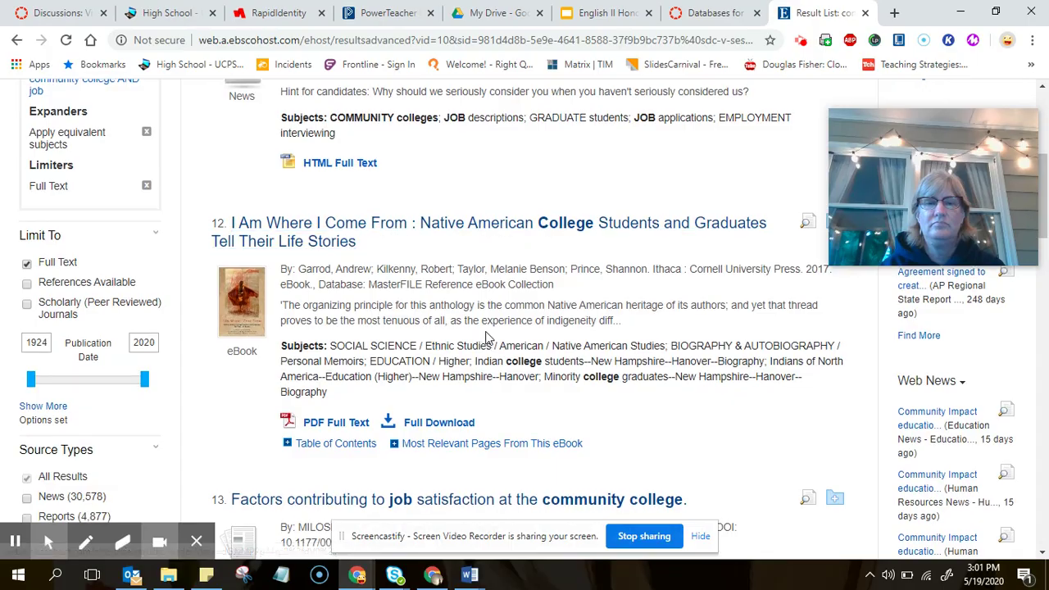
scroll(484, 337, "down", 2)
scroll(485, 337, "down", 2)
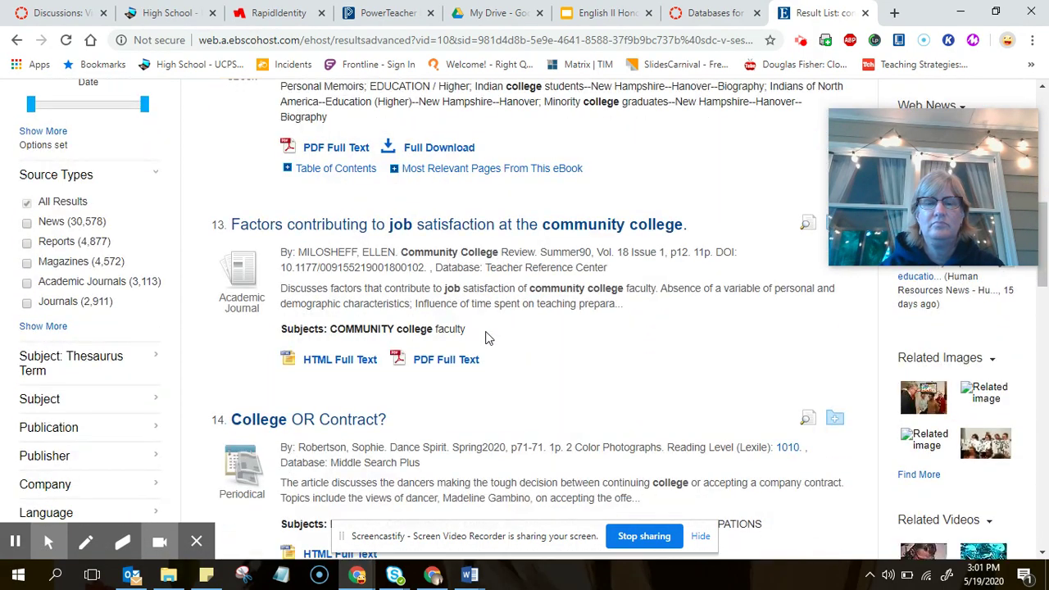
scroll(485, 337, "up", 10)
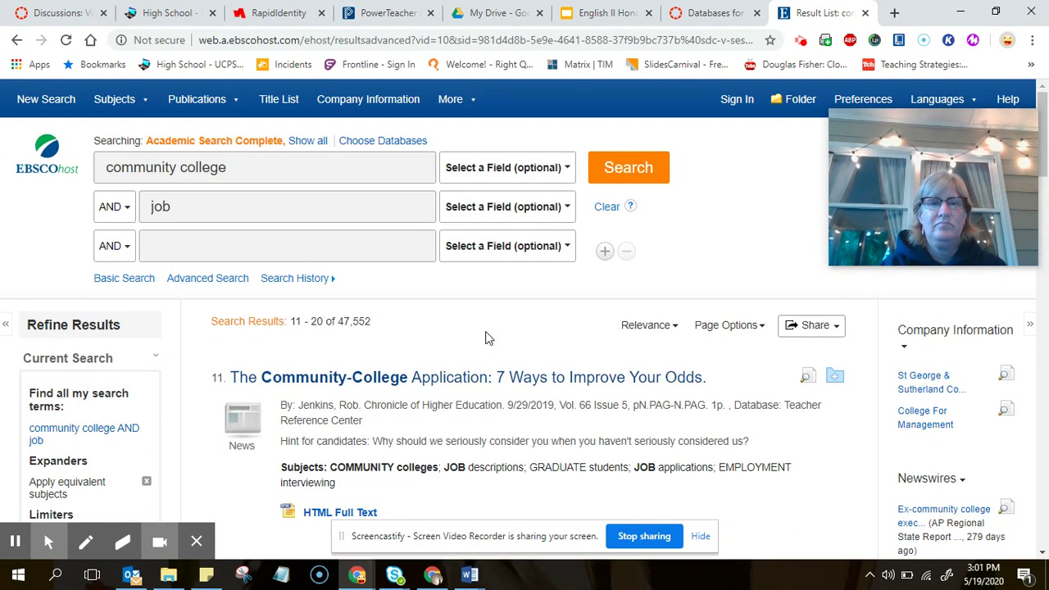
Step: Replace the second search term with the suggestion "4 year college vs 2 year college" and rerun the search
left_click(193, 208)
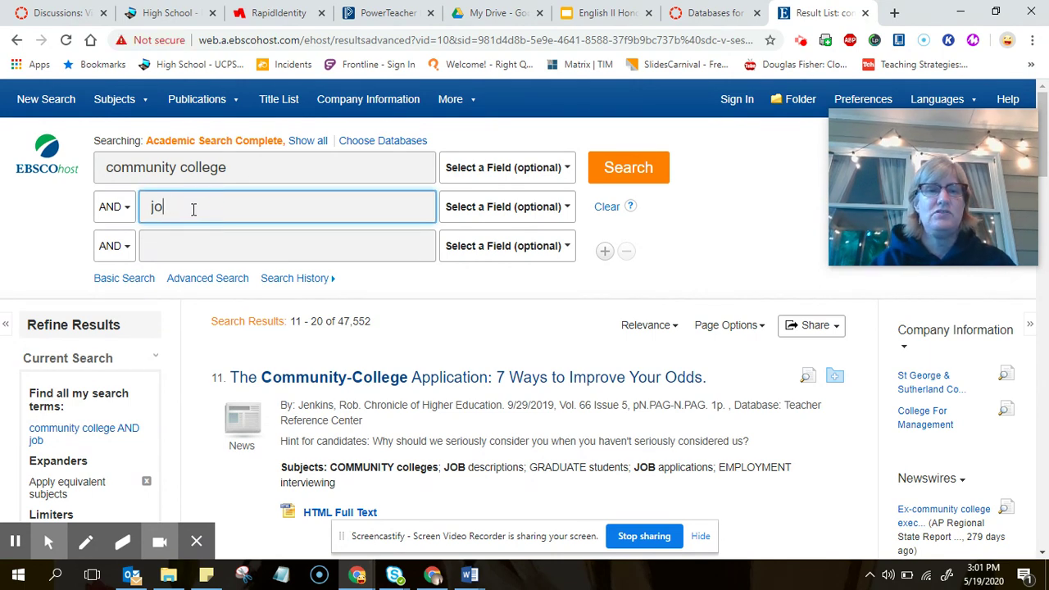
key("BackSpace")
key("BackSpace")
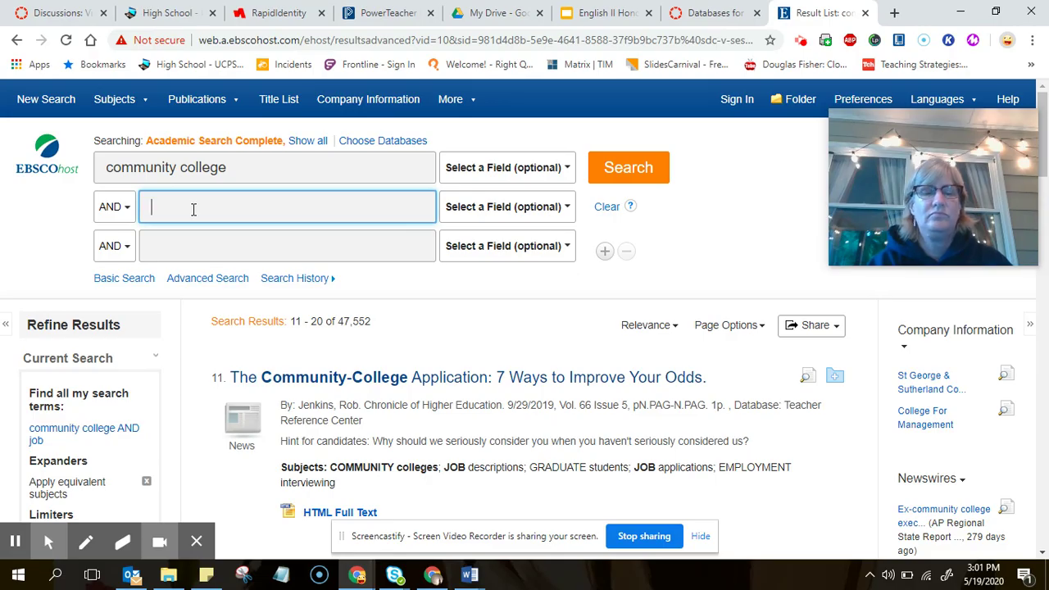
type("-year")
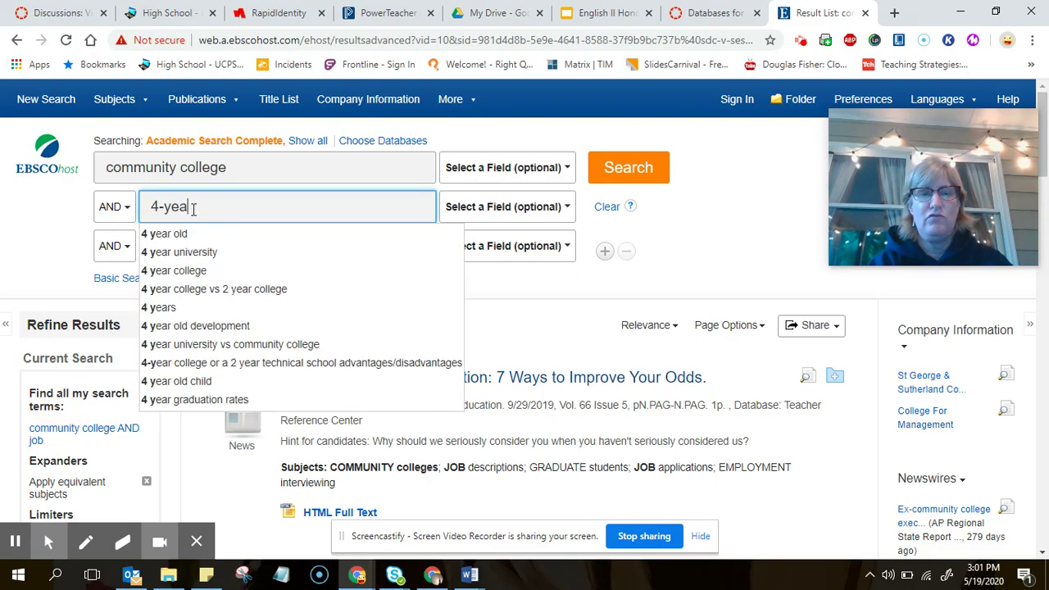
left_click(193, 292)
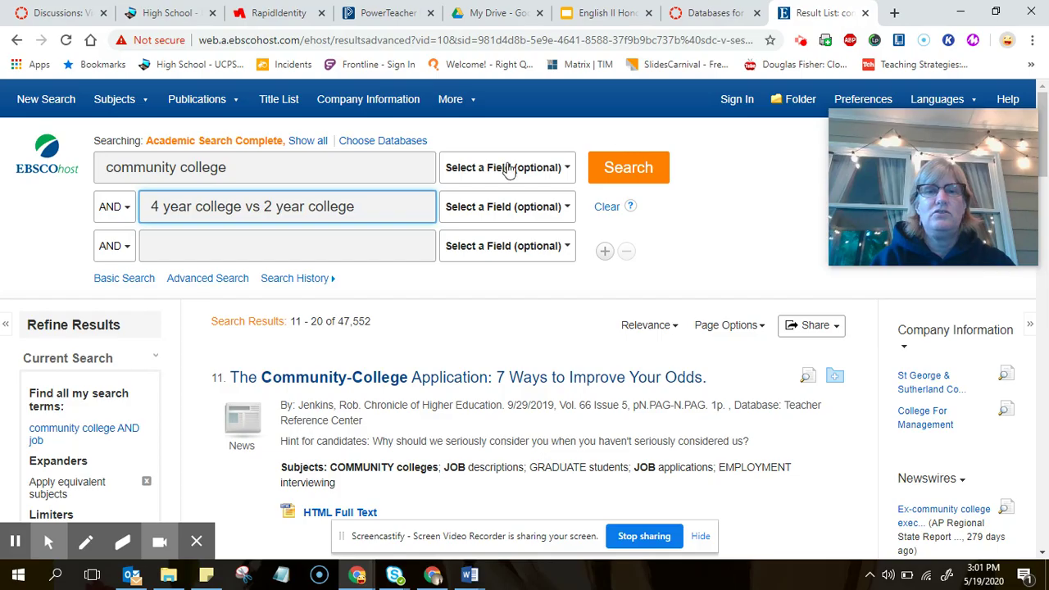
left_click(622, 175)
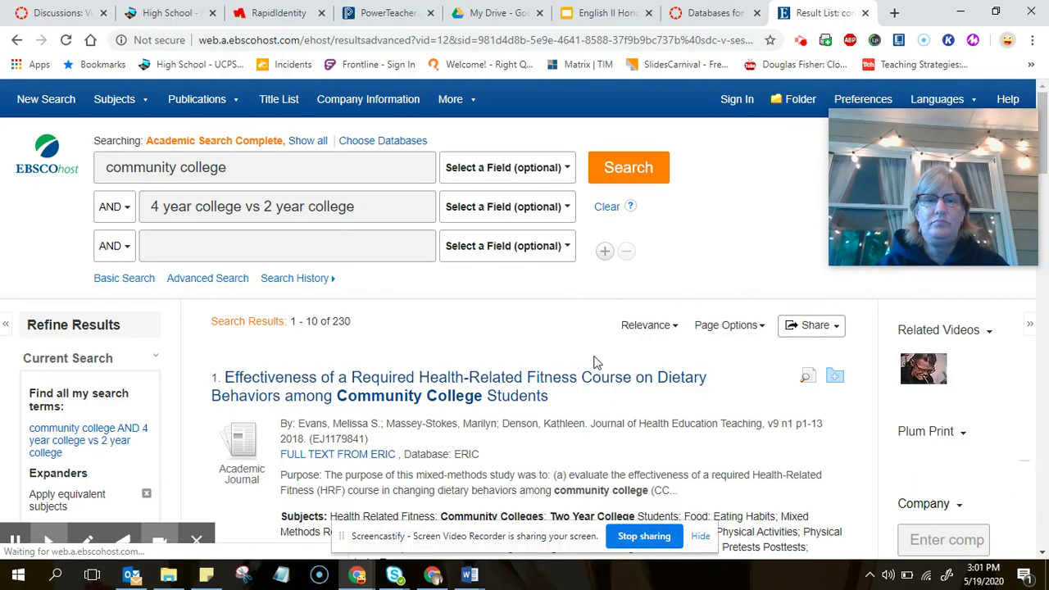
Step: Skim the first results of the two-year versus four-year college search and limit the source types to News
scroll(738, 392, "down", 4)
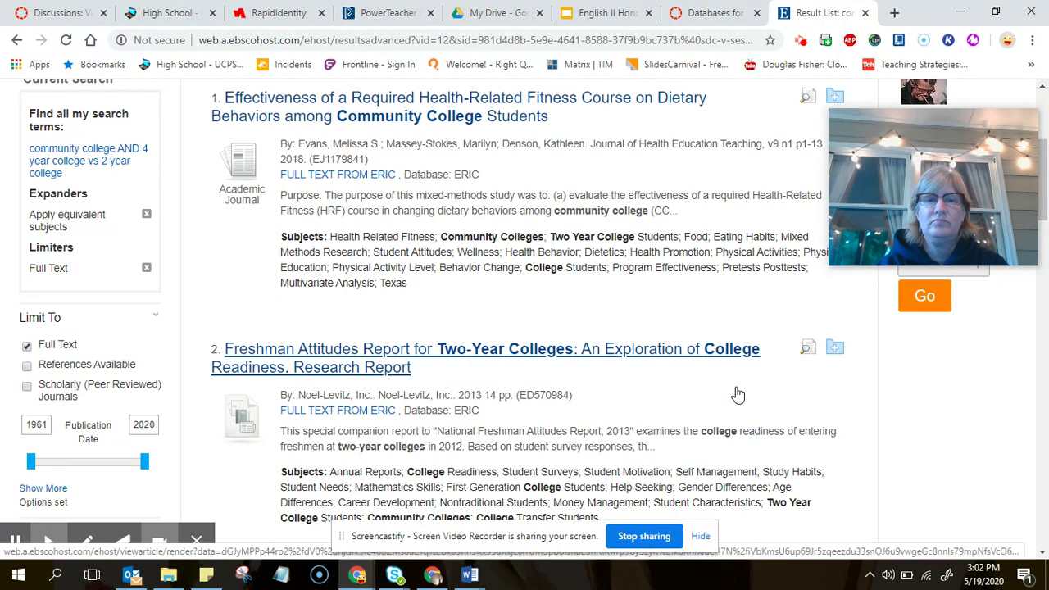
scroll(737, 395, "down", 1)
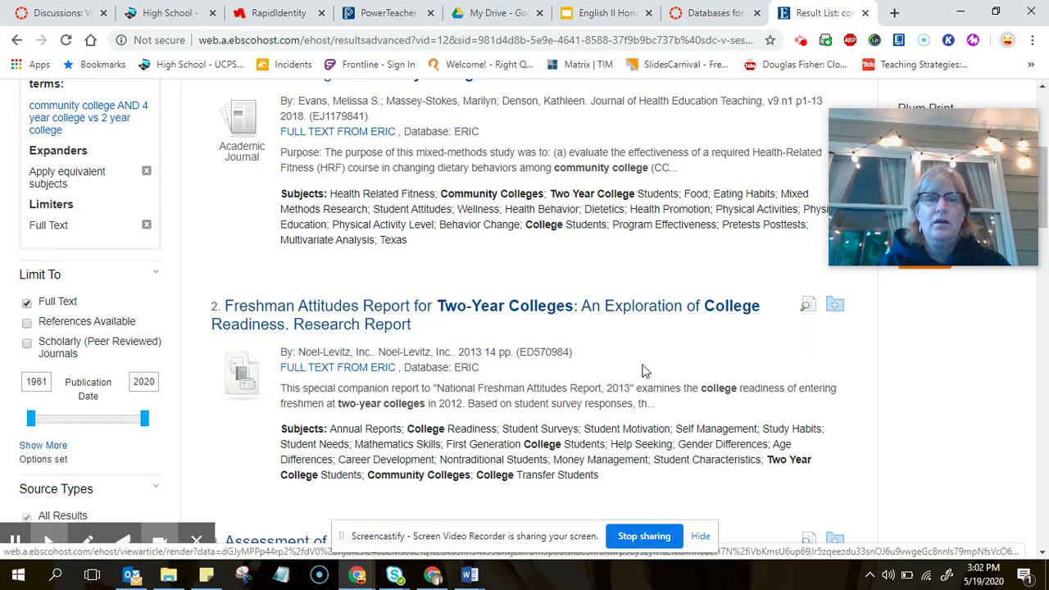
scroll(83, 429, "down", 2)
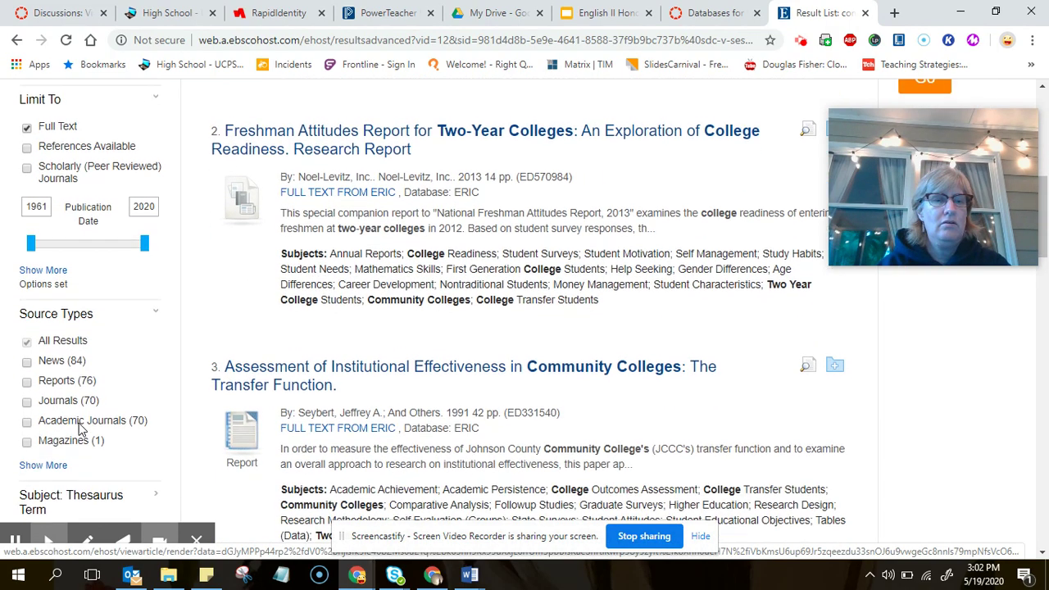
left_click(28, 359)
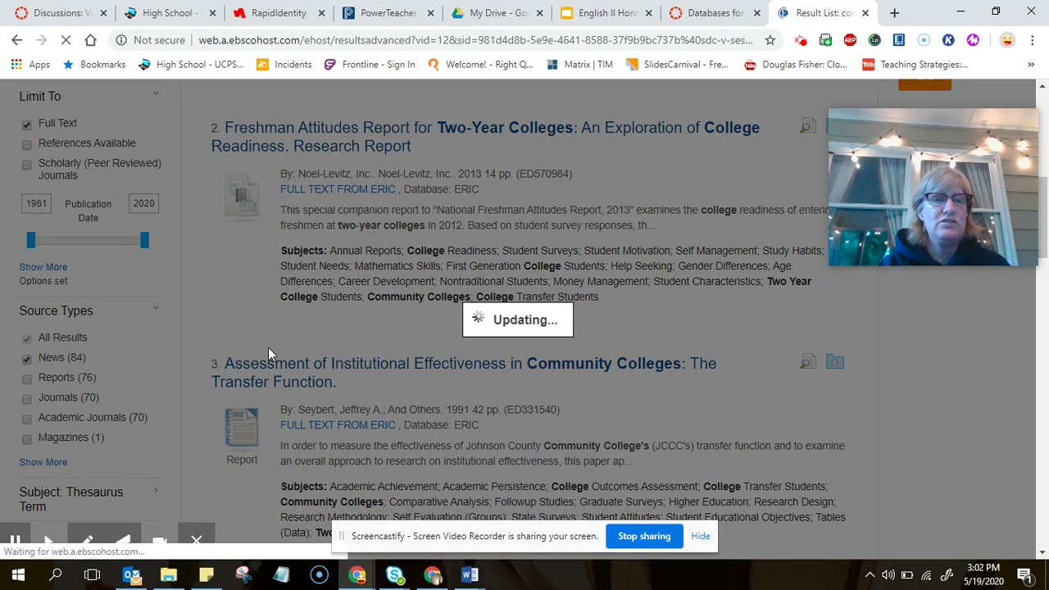
Step: Look through the first page of news results and add Academic Journals to the source type filter
scroll(562, 463, "down", 2)
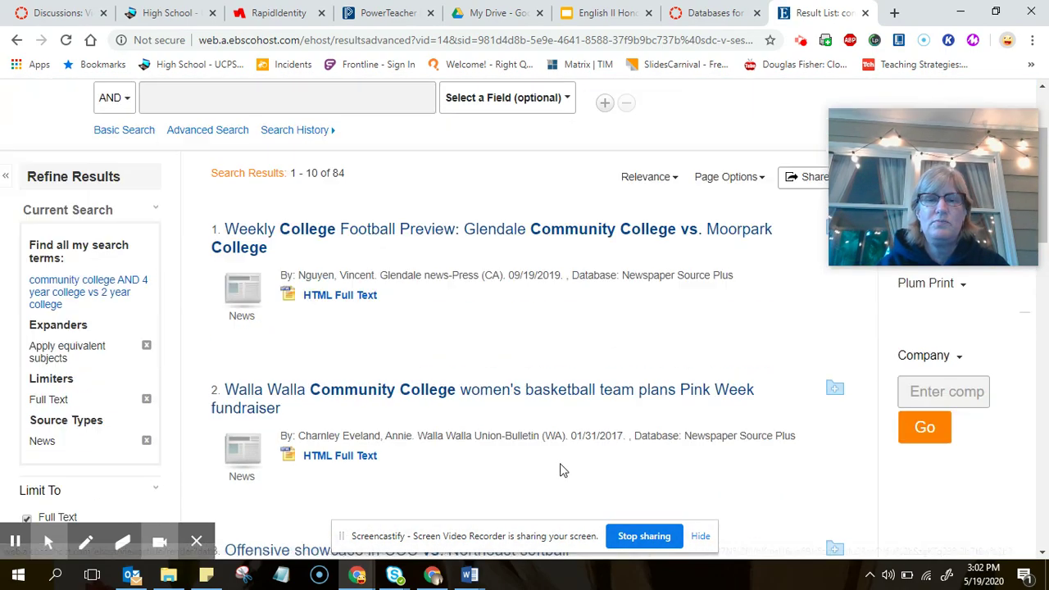
scroll(561, 469, "down", 4)
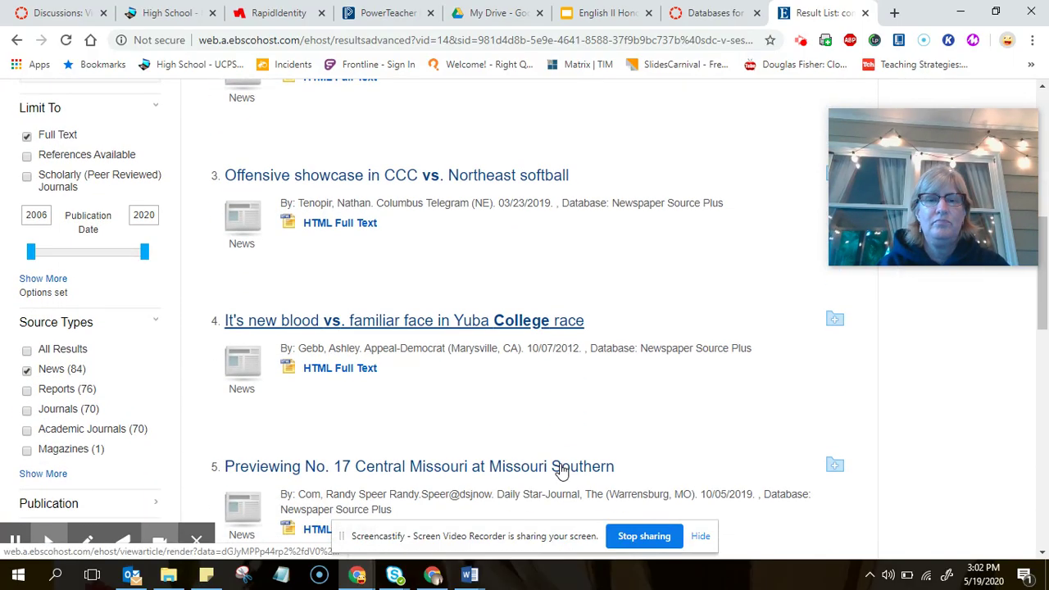
scroll(561, 469, "down", 4)
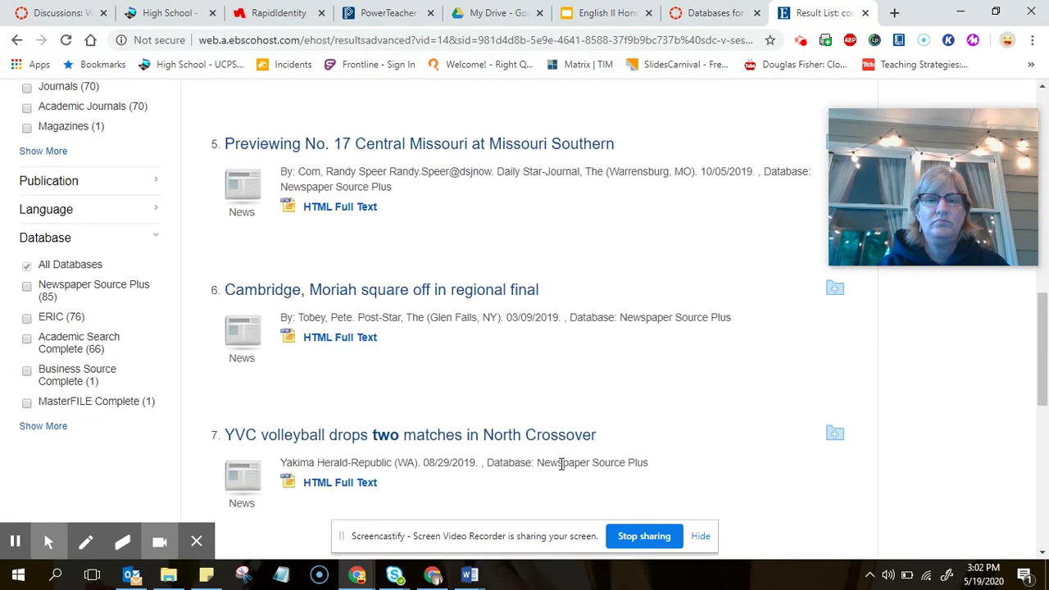
scroll(561, 465, "down", 3)
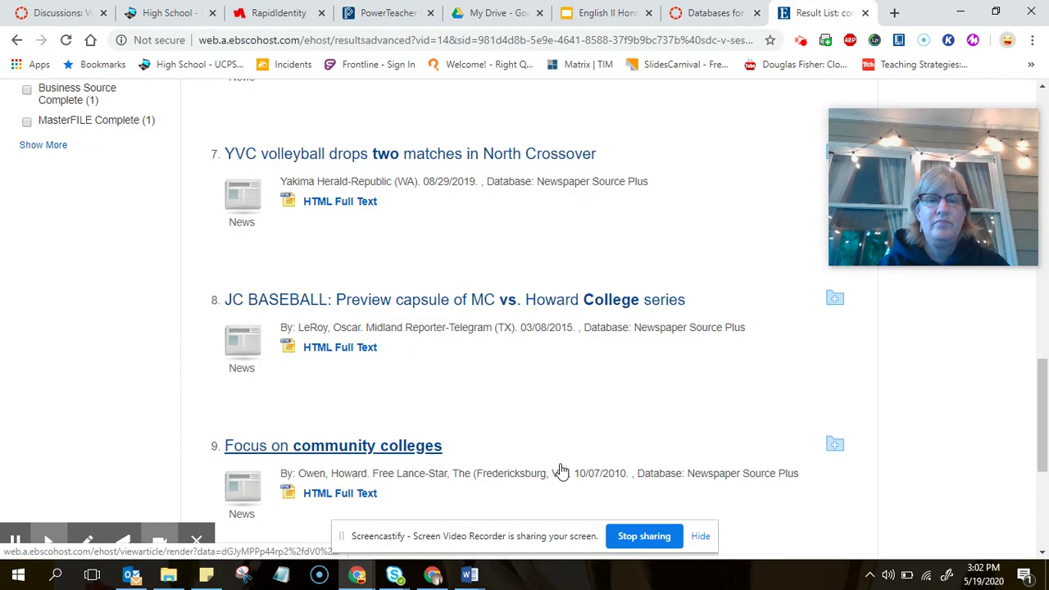
scroll(561, 469, "down", 2)
scroll(561, 467, "up", 5)
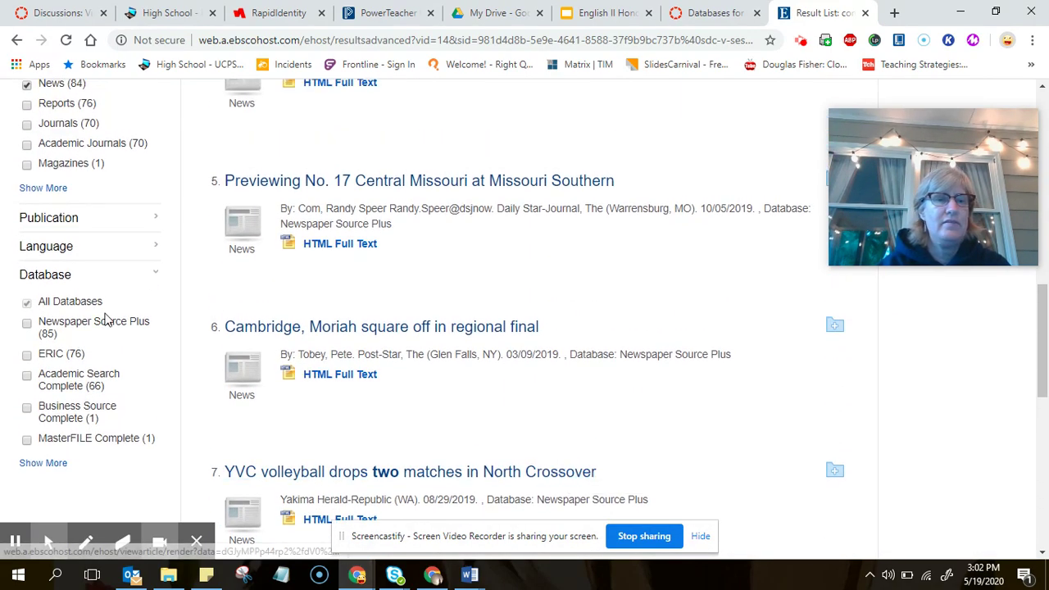
scroll(307, 203, "up", 1)
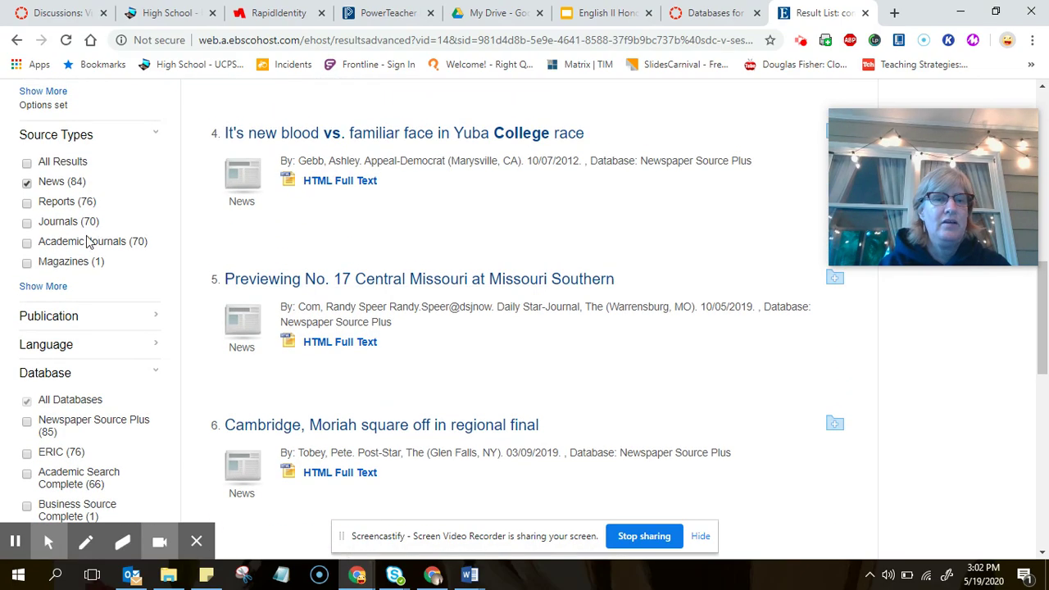
left_click(27, 243)
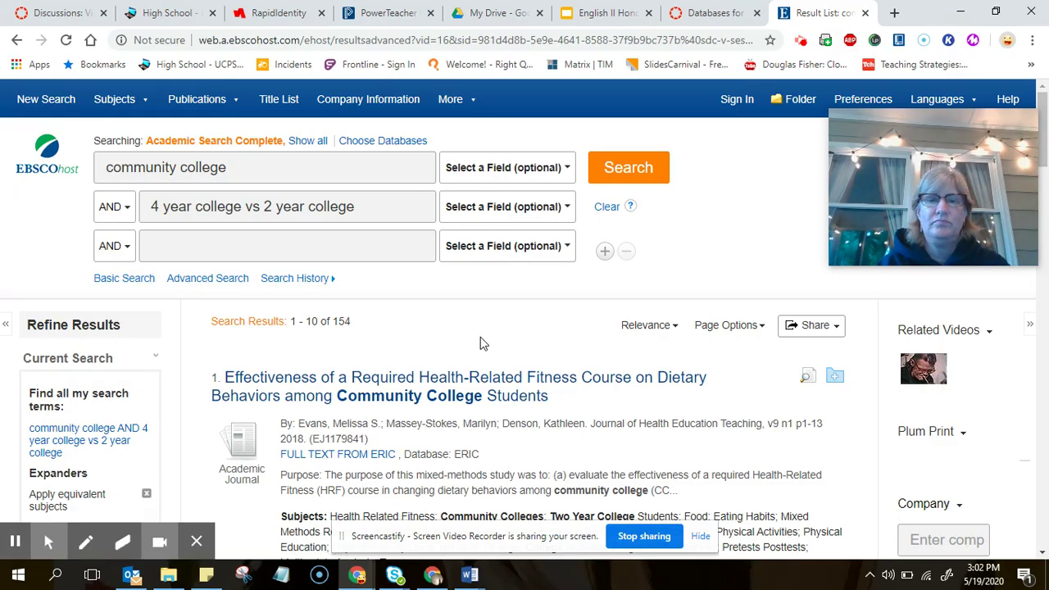
Step: Open the article "Factors shaping the probability of community vs. four-year college entrance" and skim its abstract and full text
scroll(482, 342, "down", 4)
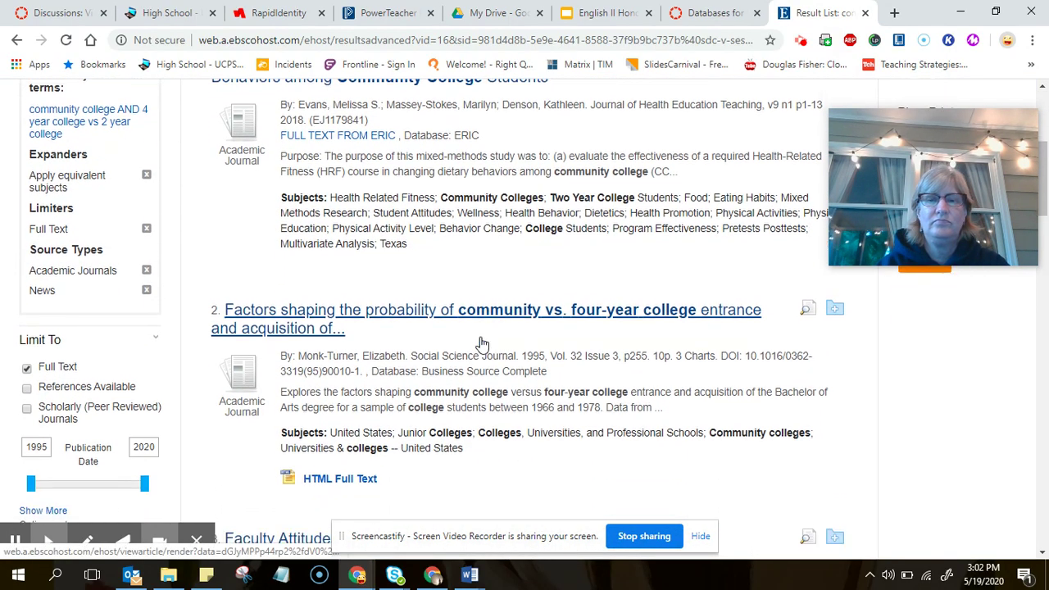
scroll(482, 343, "down", 1)
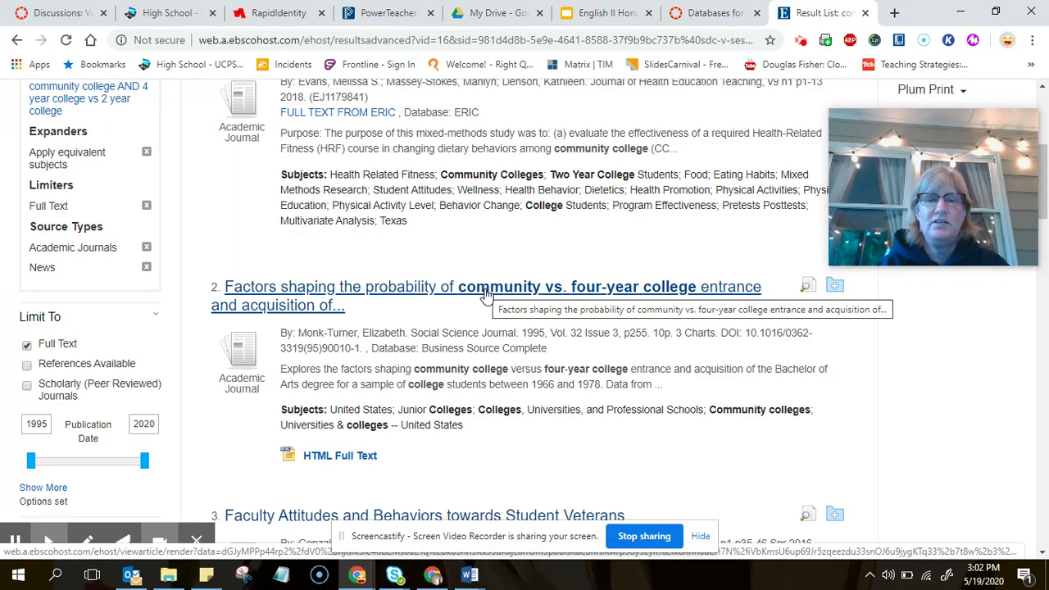
left_click(485, 295)
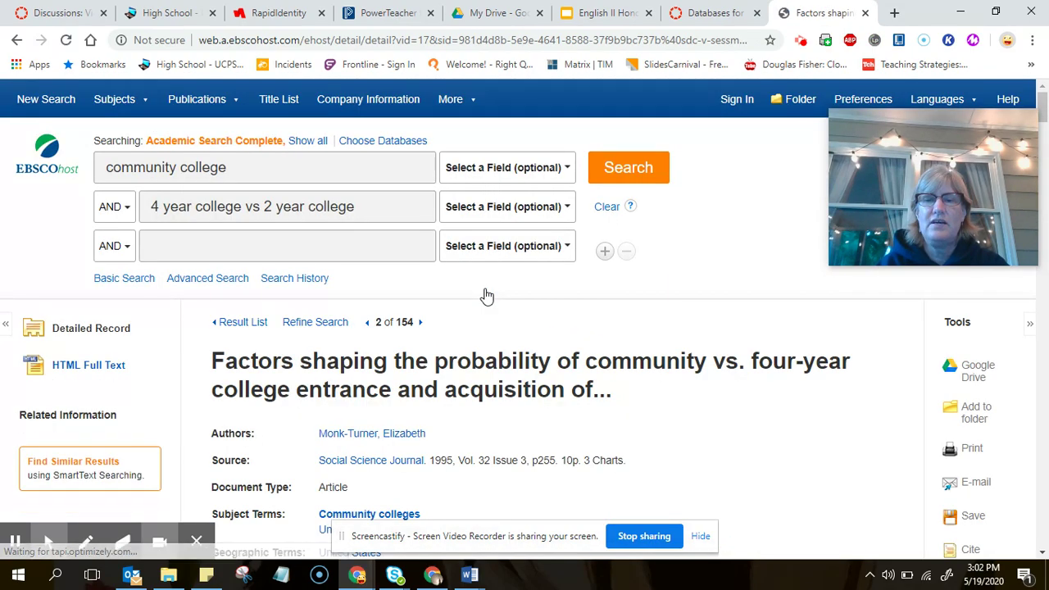
scroll(754, 456, "down", 8)
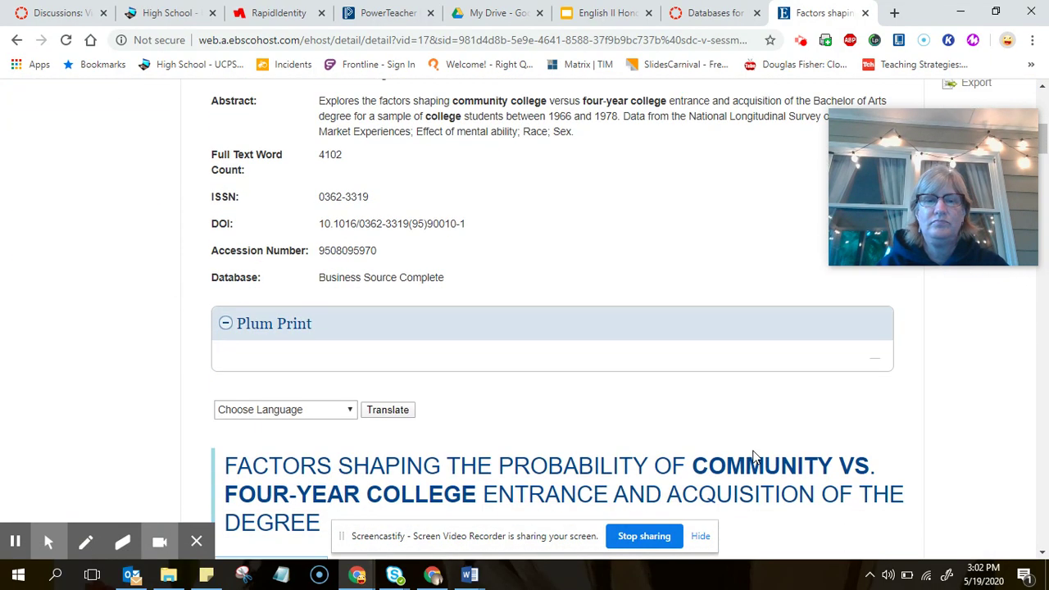
scroll(755, 456, "down", 3)
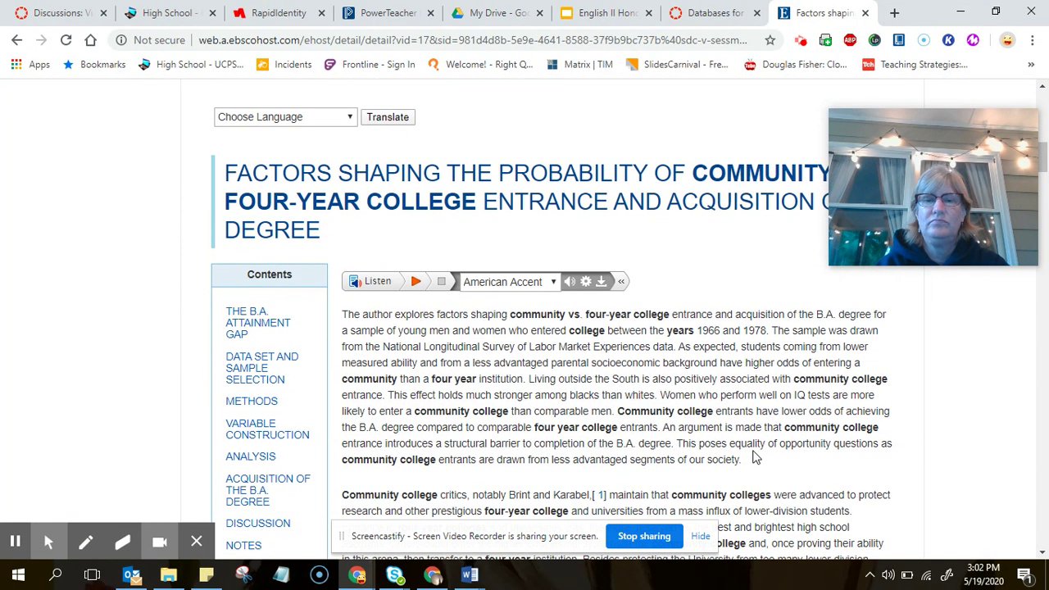
scroll(756, 456, "down", 5)
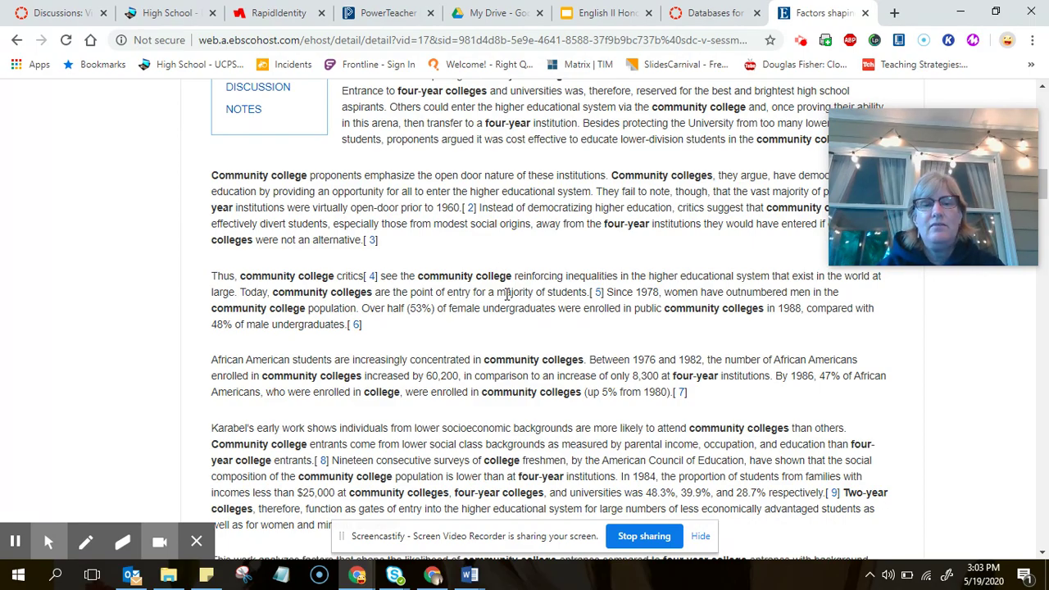
scroll(507, 294, "up", 15)
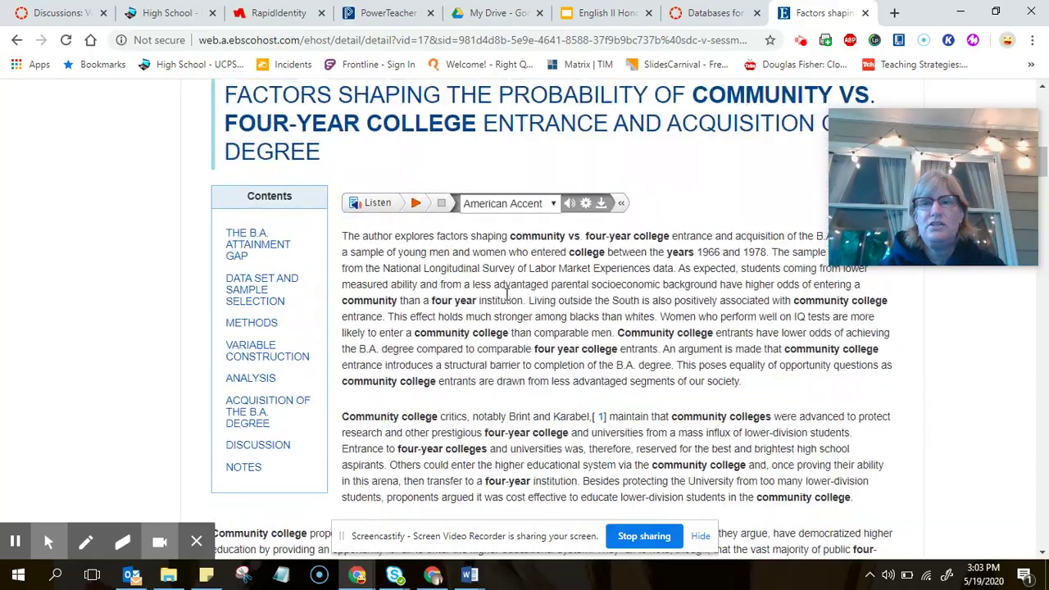
scroll(507, 300, "up", 5)
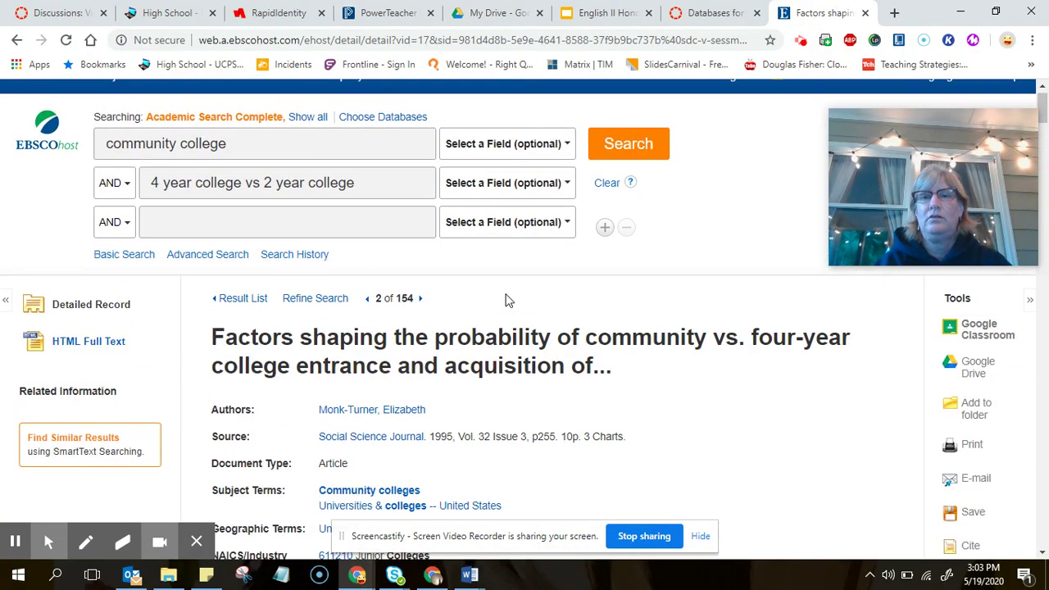
Step: Show the citation formats for the open article and find its MLA works cited entry
left_click_drag(863, 164, 527, 197)
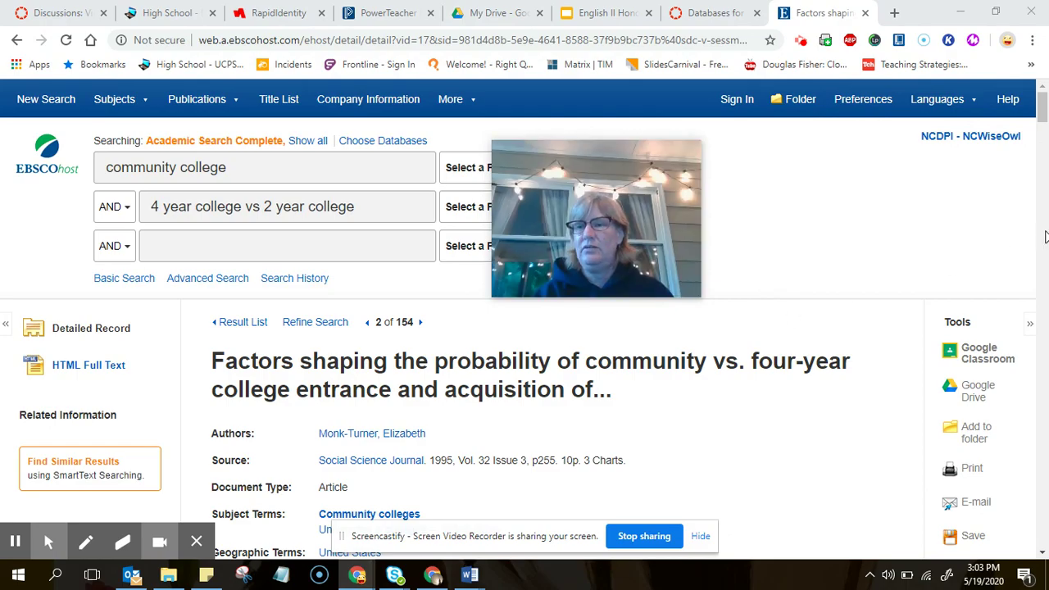
left_click_drag(1041, 115, 1041, 142)
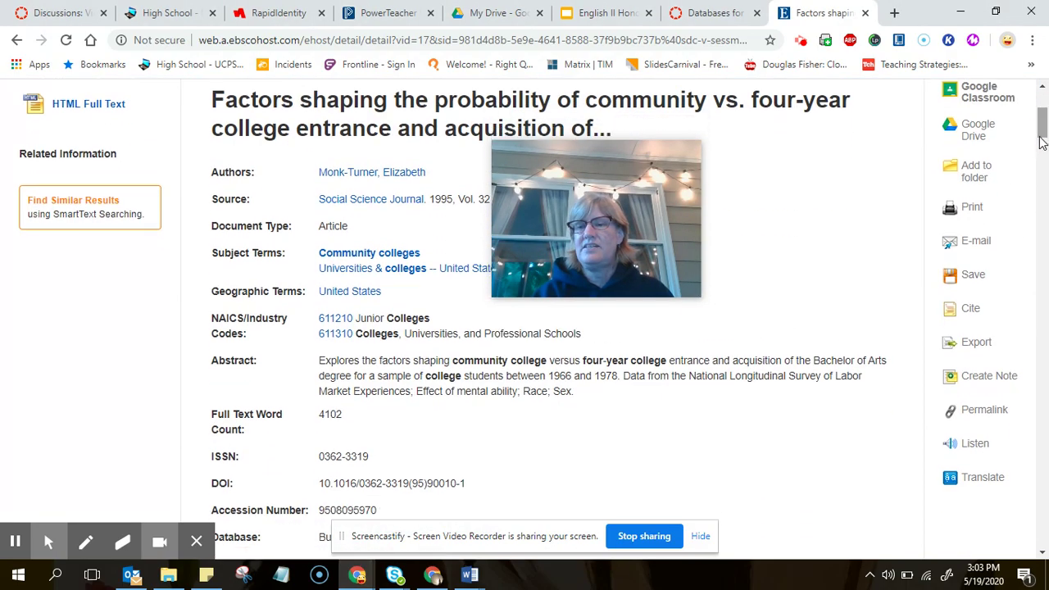
left_click(968, 310)
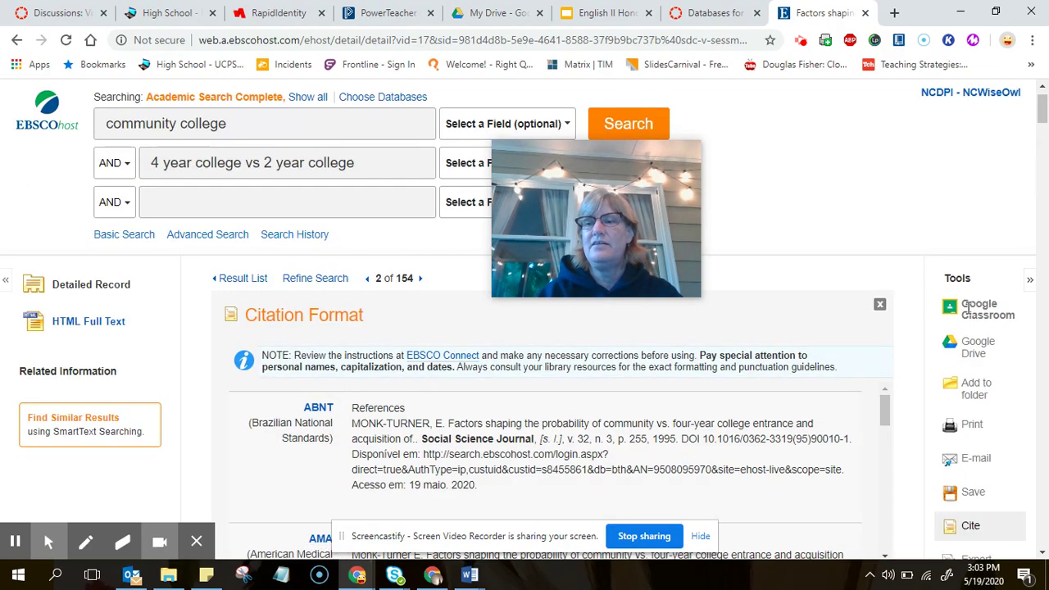
scroll(852, 341, "down", 1)
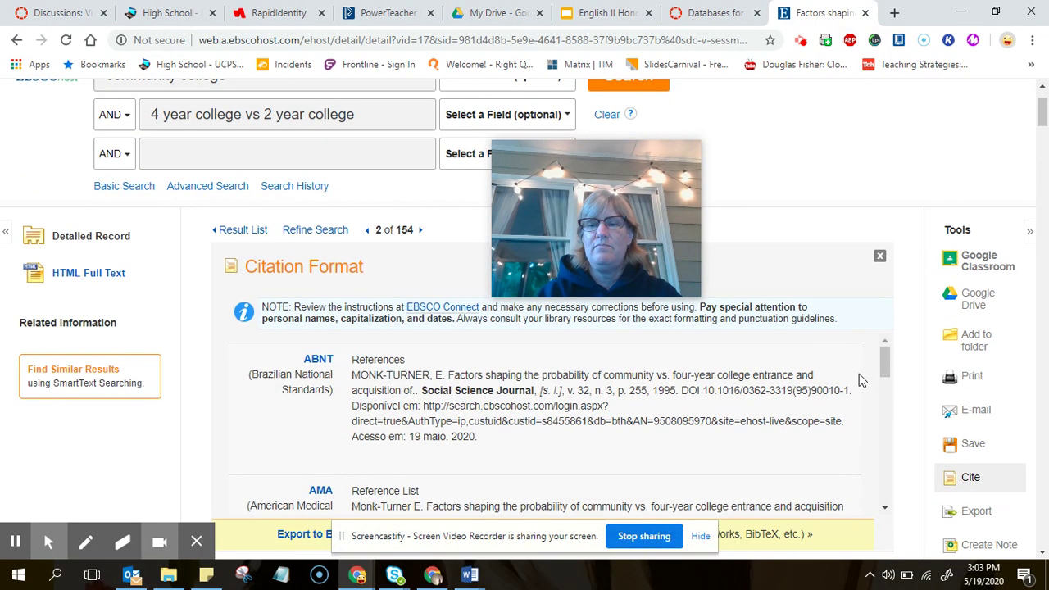
scroll(859, 379, "down", 10)
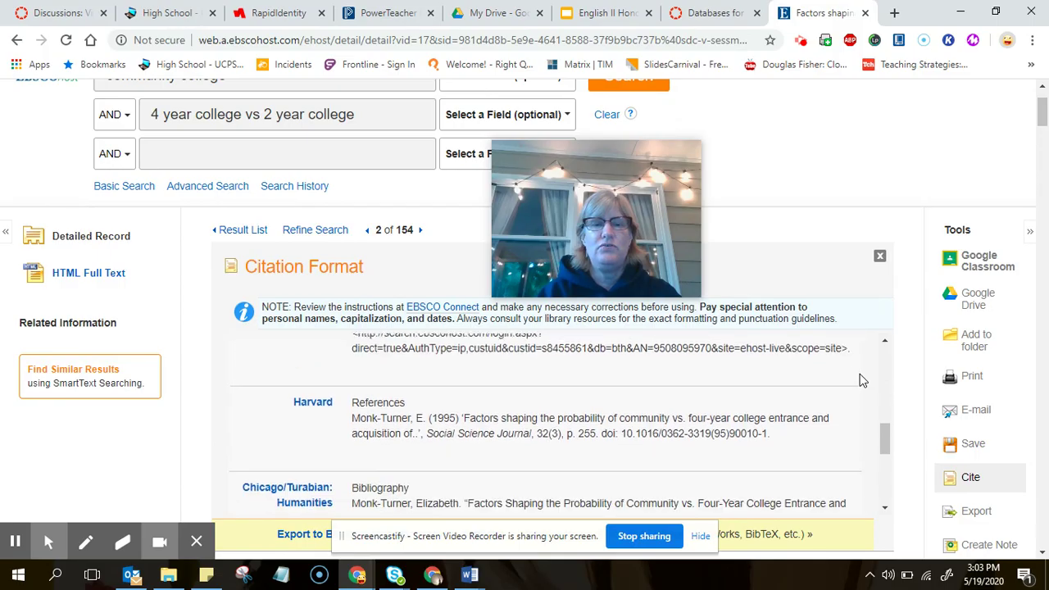
scroll(859, 377, "down", 5)
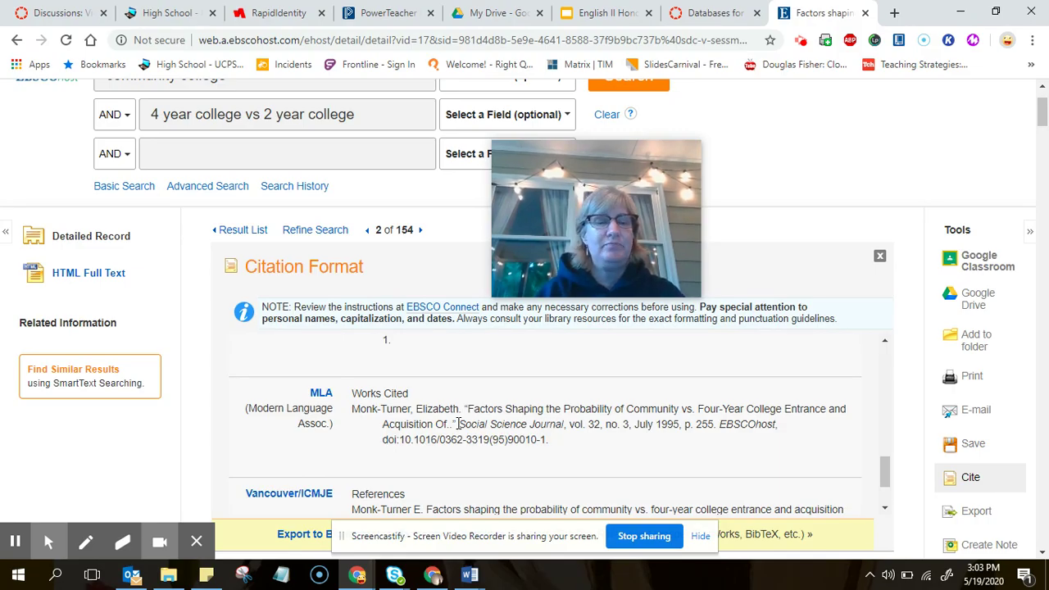
mouse_move(160, 542)
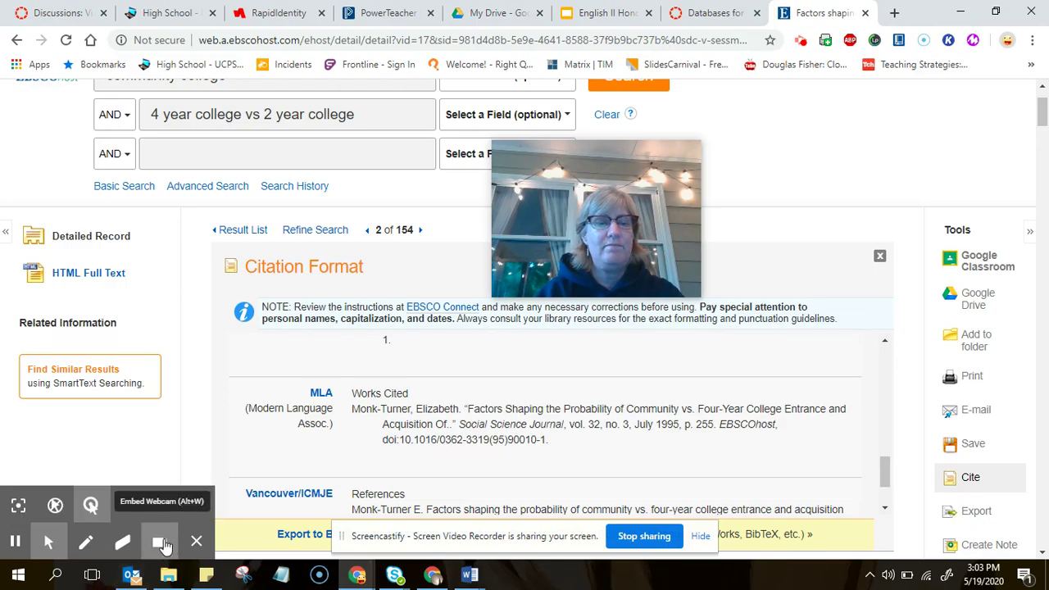